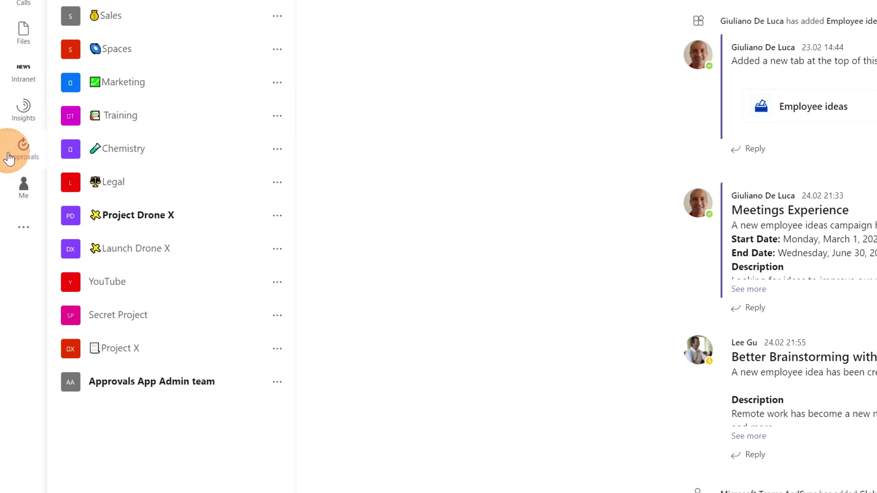
Show the sent approval requests in Approvals, filtered to the giulianodemo team
click(33, 157)
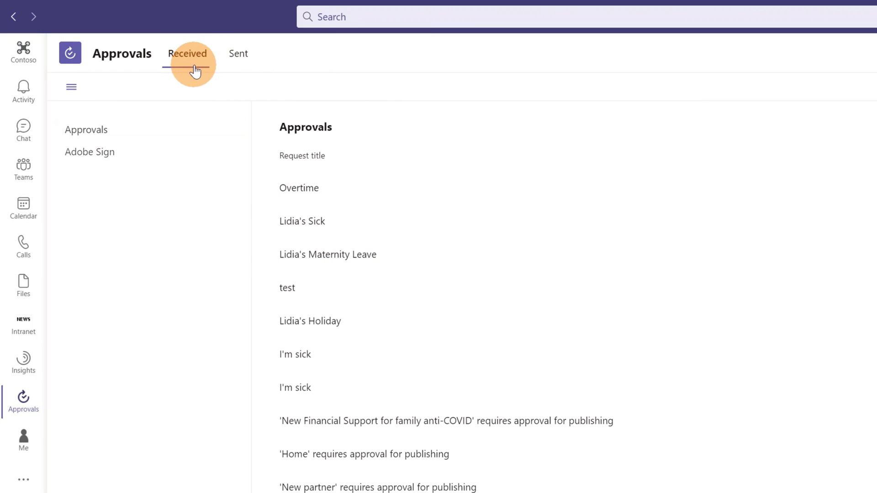
click(238, 55)
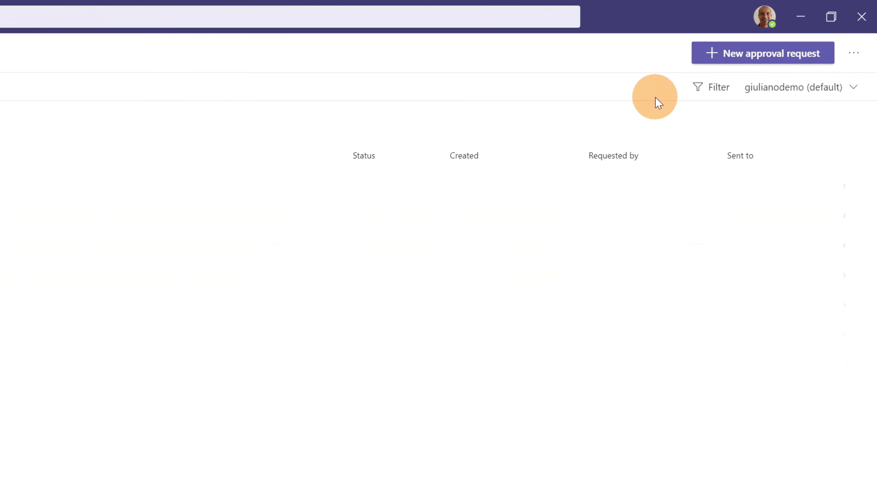
click(719, 97)
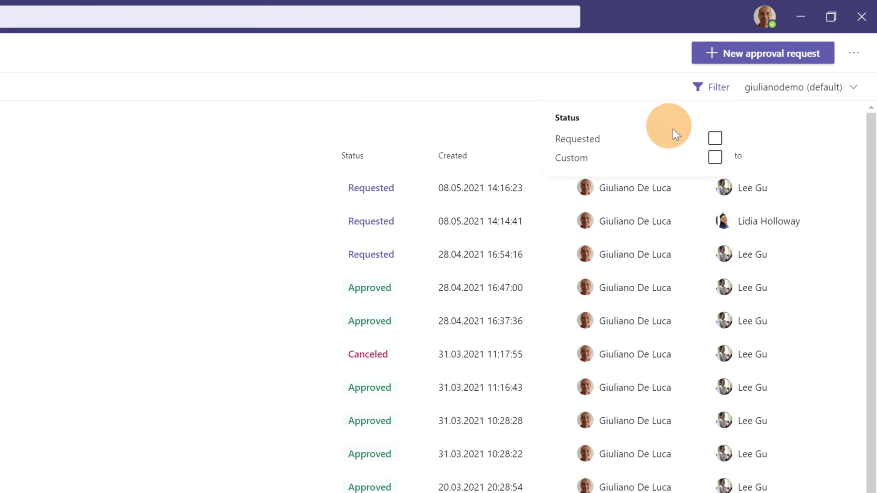
click(810, 92)
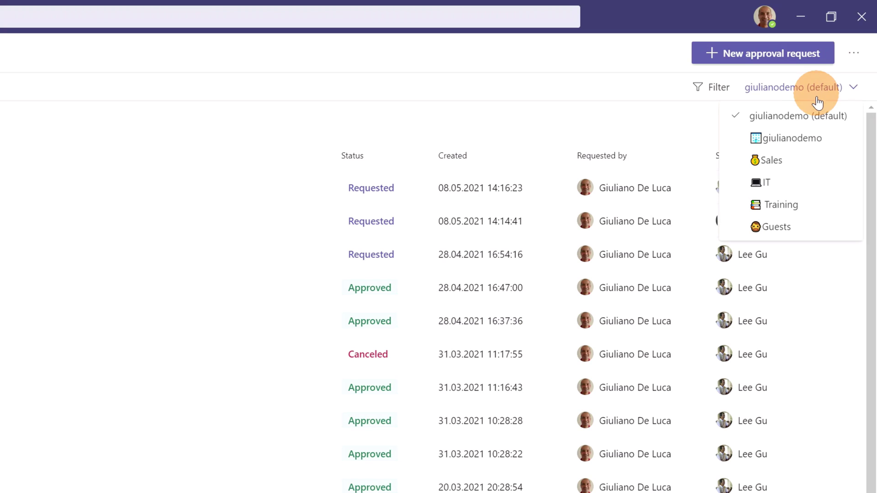
click(807, 138)
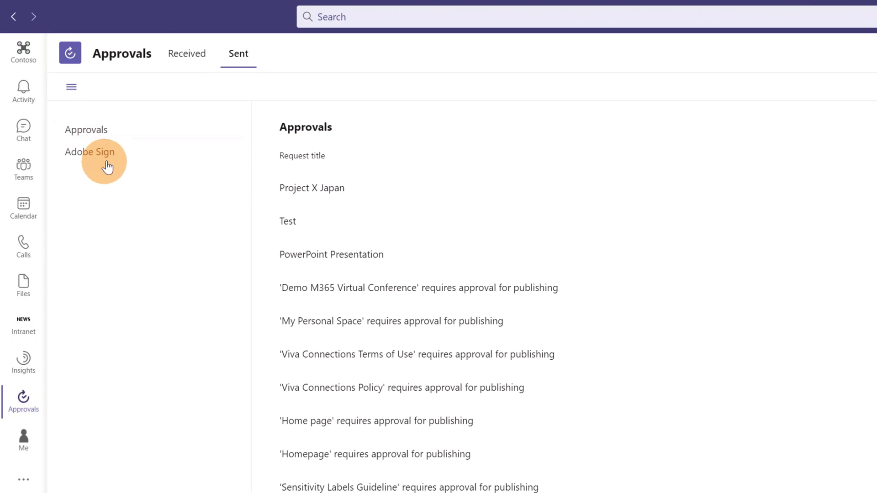
Start a free Adobe Sign trial from the Adobe Sign section of Approvals
click(131, 158)
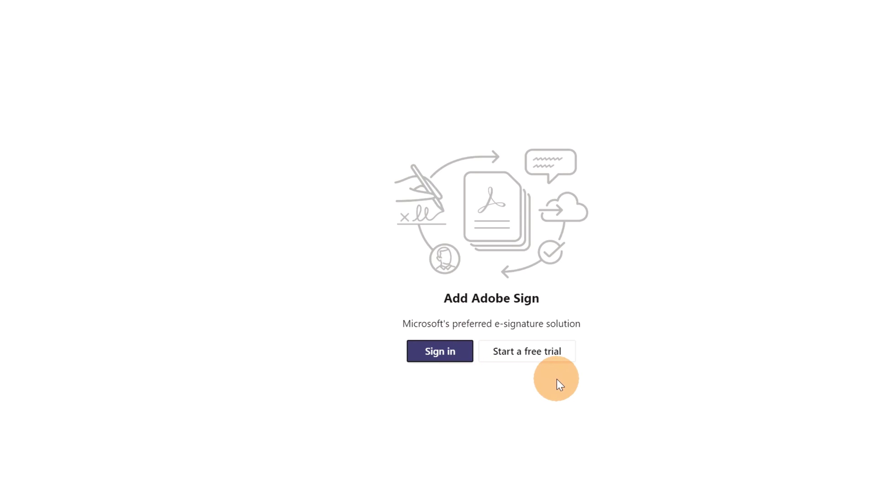
click(546, 362)
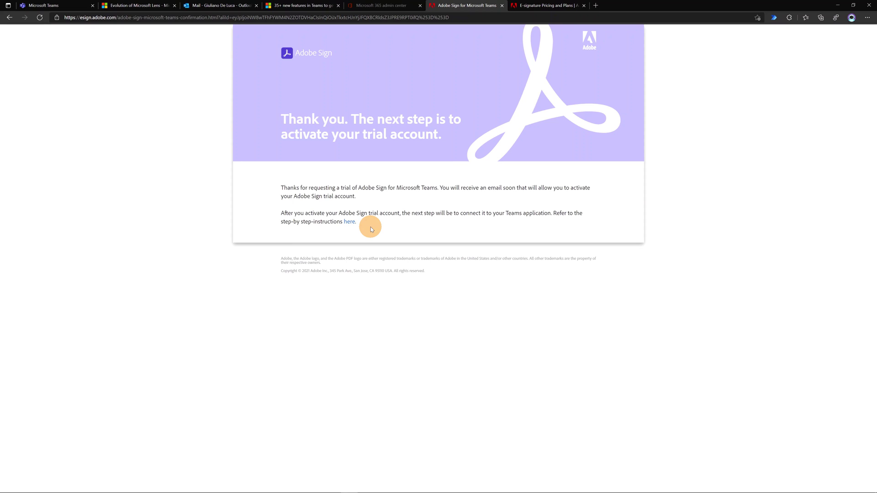
Read through the Adobe Sign for Microsoft Teams user guide, then move to the e-signature pricing page
click(351, 223)
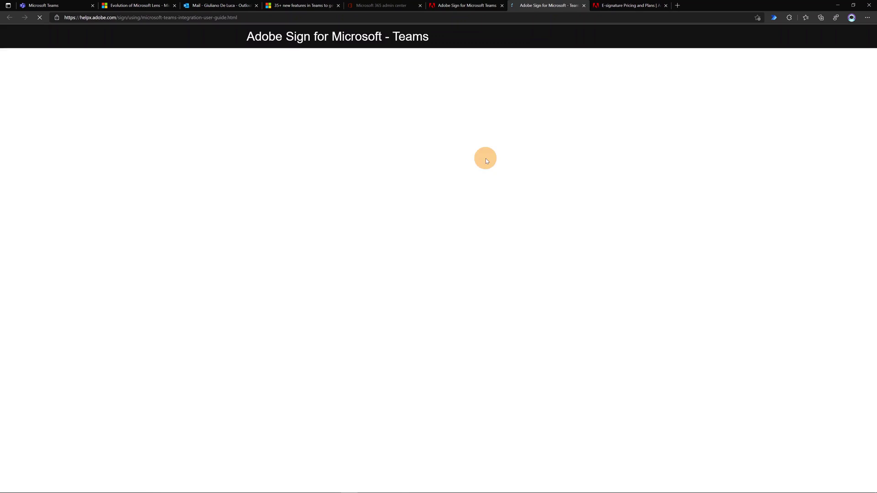
scroll(411, 146, down, 3)
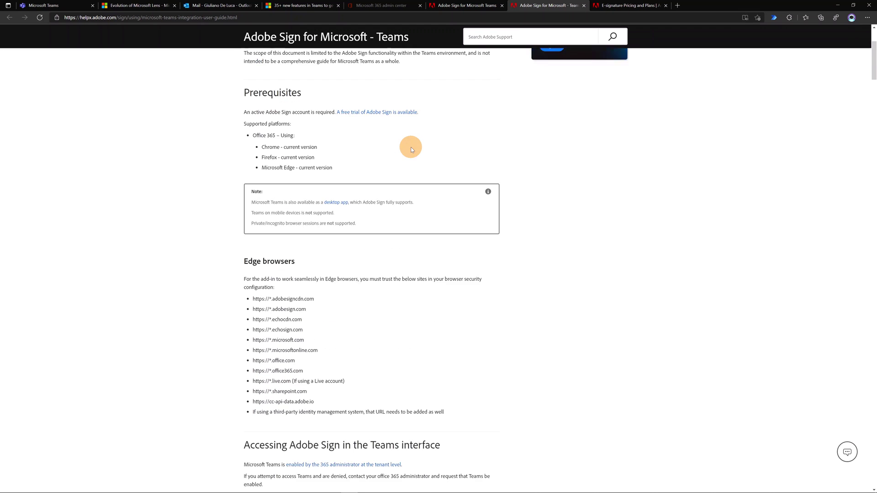
scroll(412, 163, down, 8)
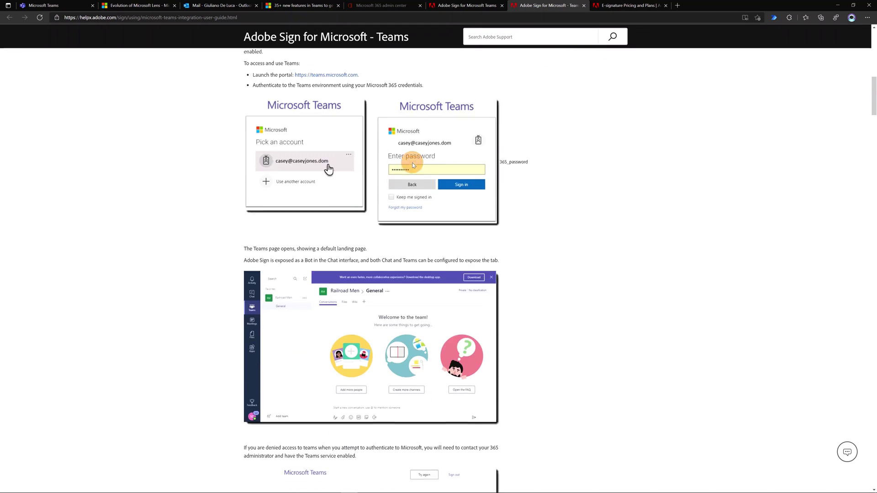
scroll(412, 168, down, 4)
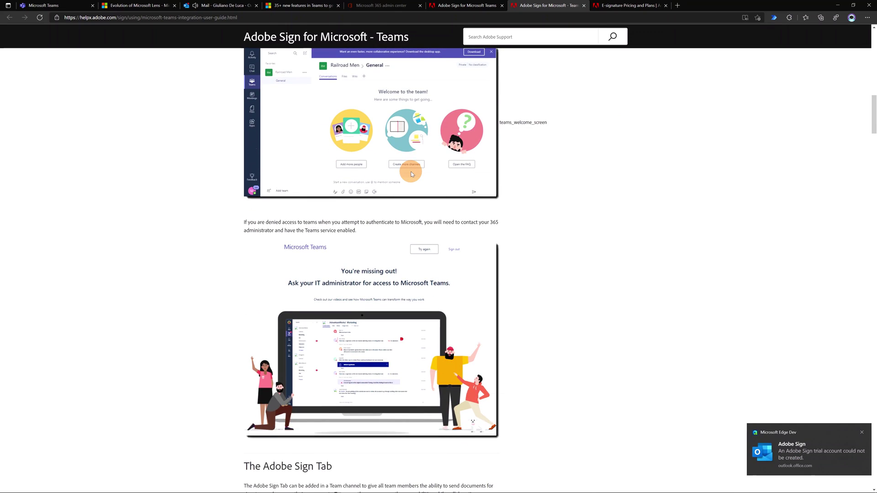
key(ctrl+Tab)
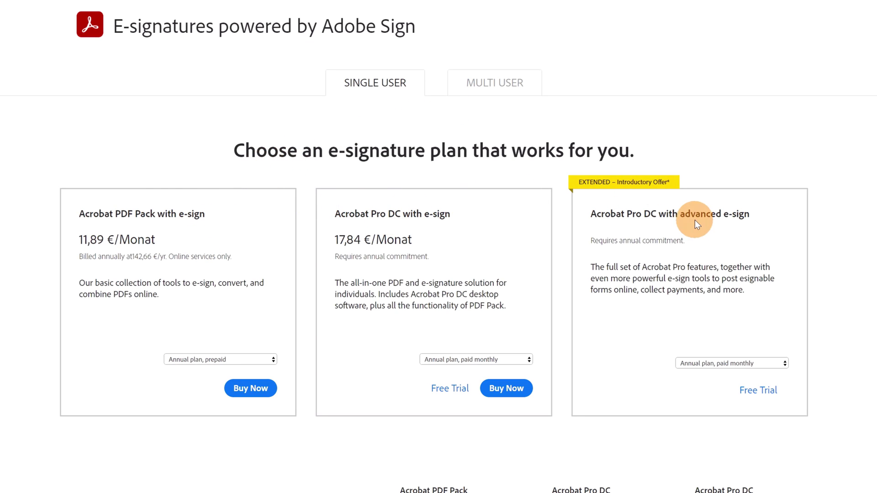
View the multi-user team plans and keep the seat quantity at 2
click(498, 85)
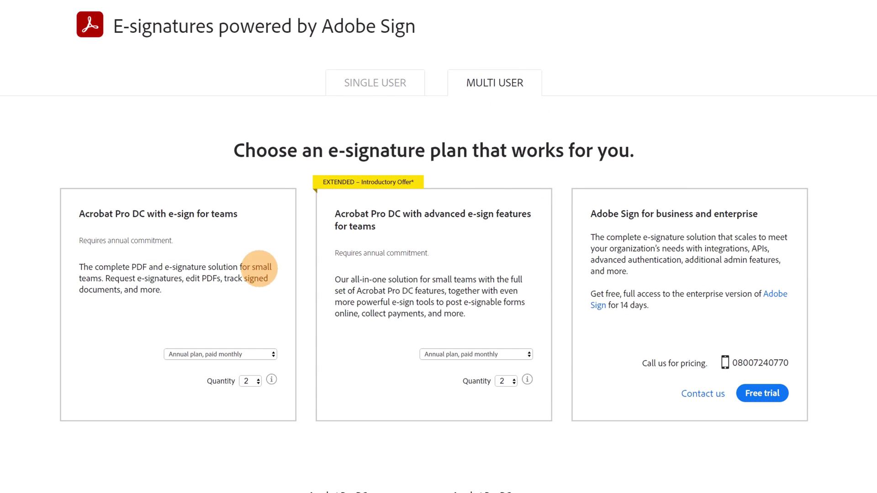
click(253, 381)
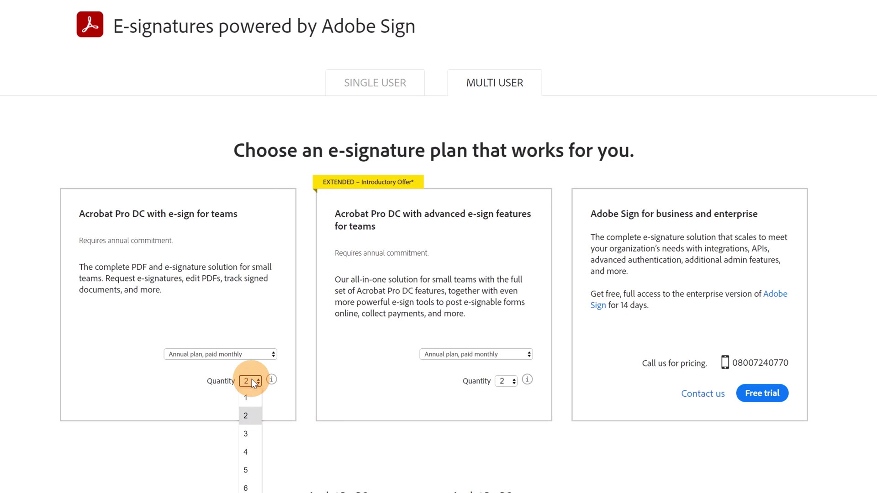
click(497, 303)
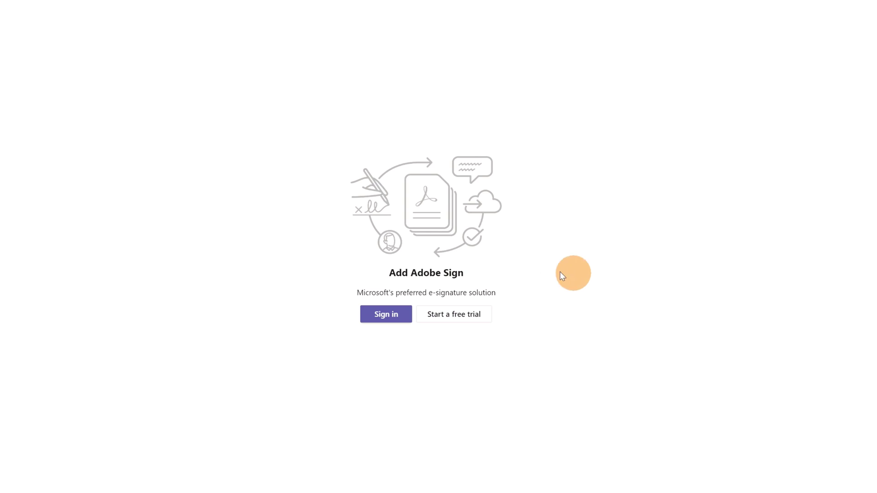
Sign in to Adobe Sign with the account e-mail and password
click(378, 320)
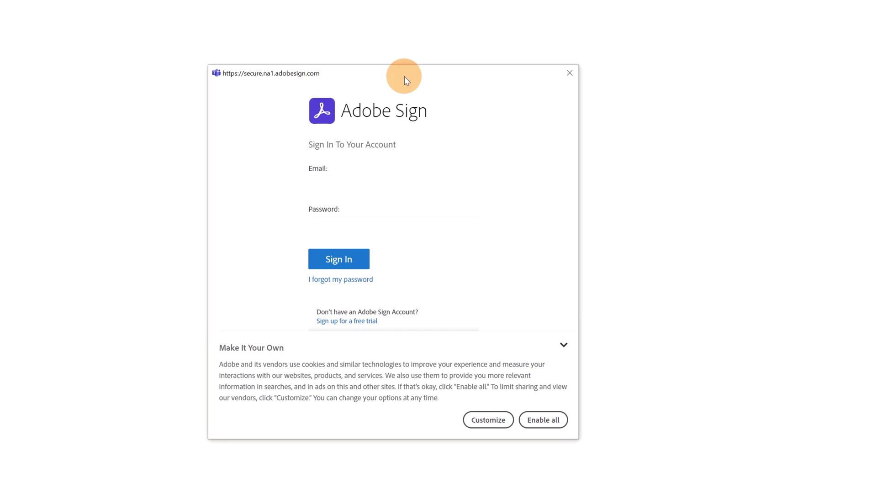
click(386, 182)
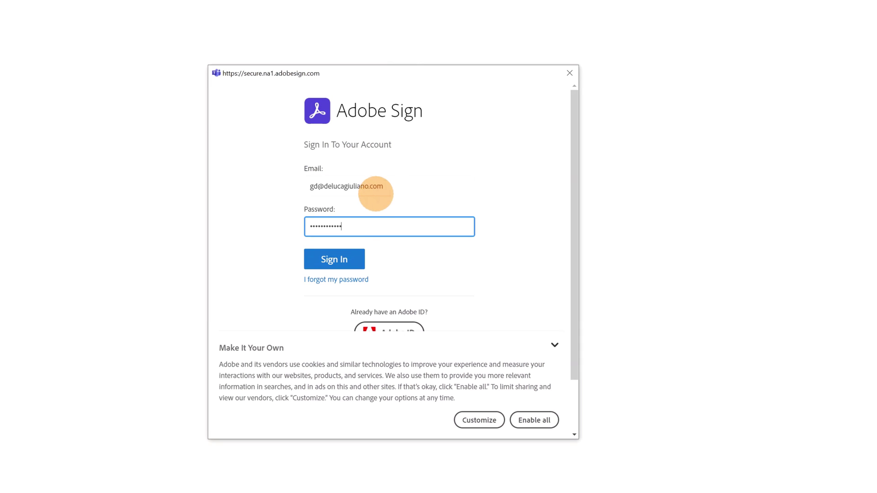
click(352, 265)
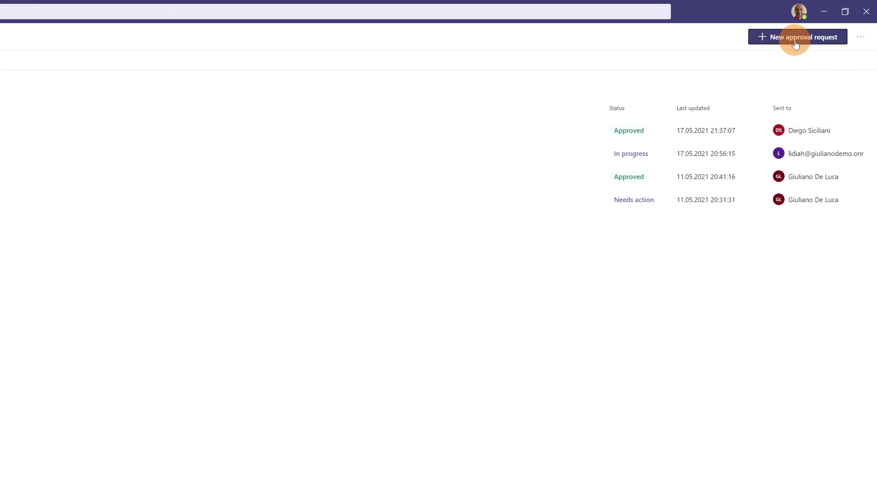
Start a new eSign approval request with Adobe Sign as the provider
click(796, 43)
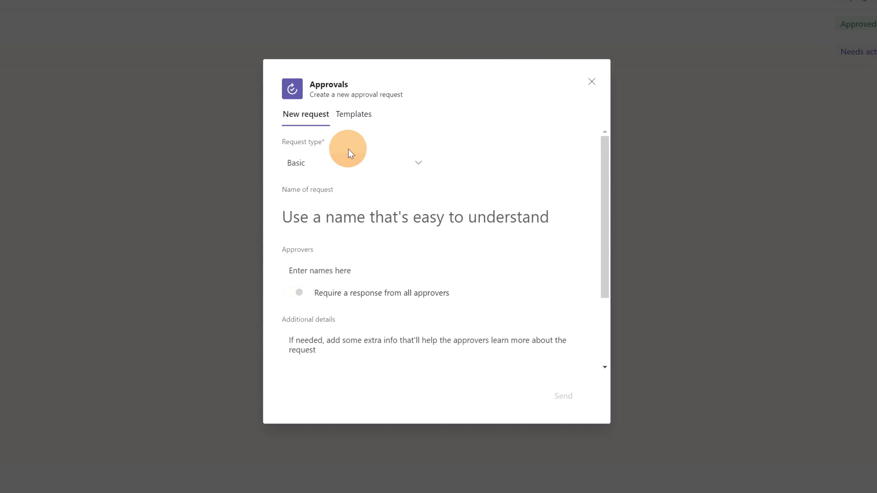
click(373, 162)
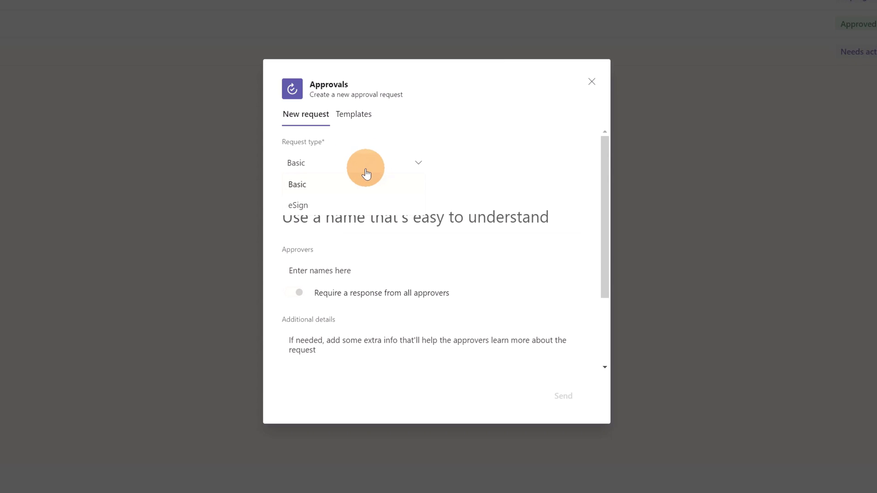
click(320, 209)
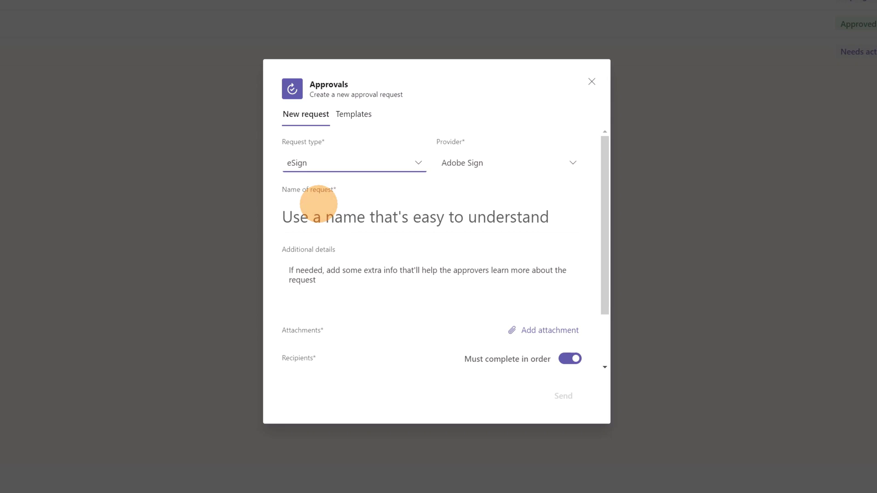
click(504, 169)
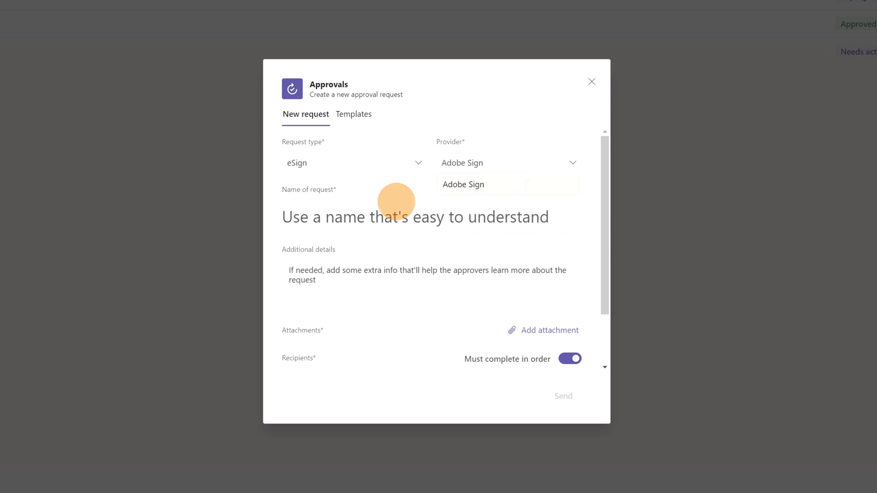
Name the request 'Project E-Bike' and add details 'Please have a look to the doc in order to start the project'
click(396, 222)
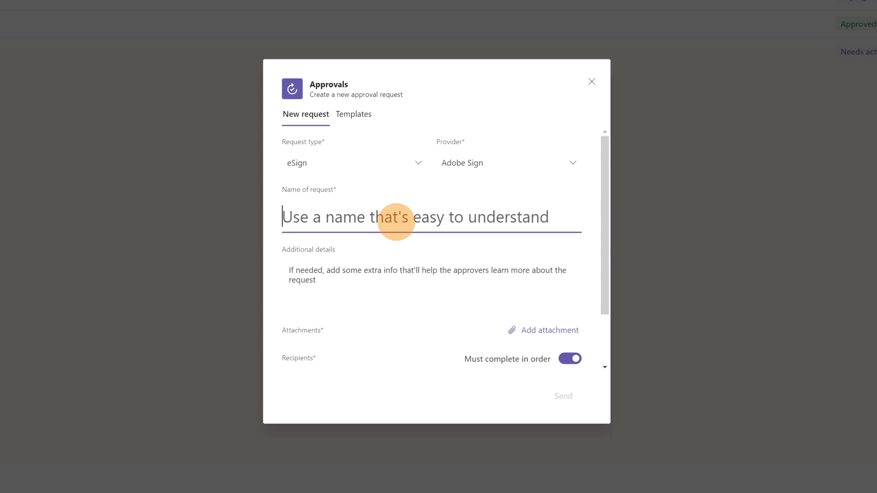
text(Project )
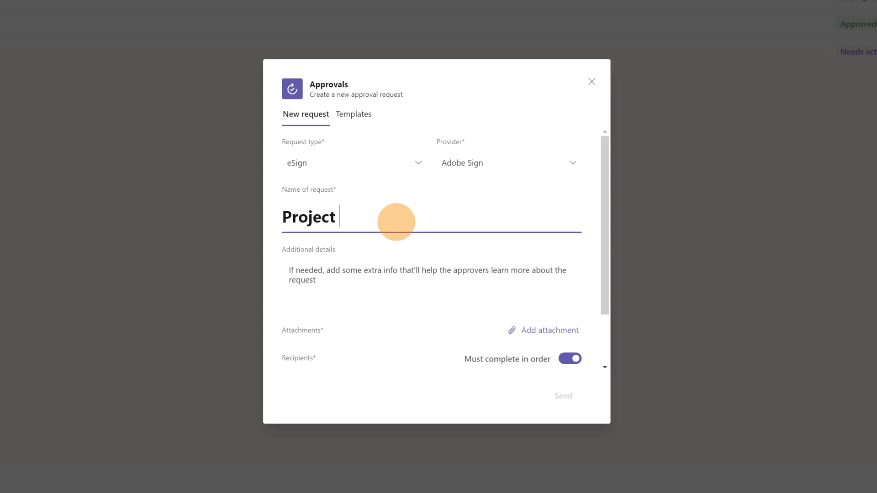
text(E-Bike)
click(394, 269)
text(Ple)
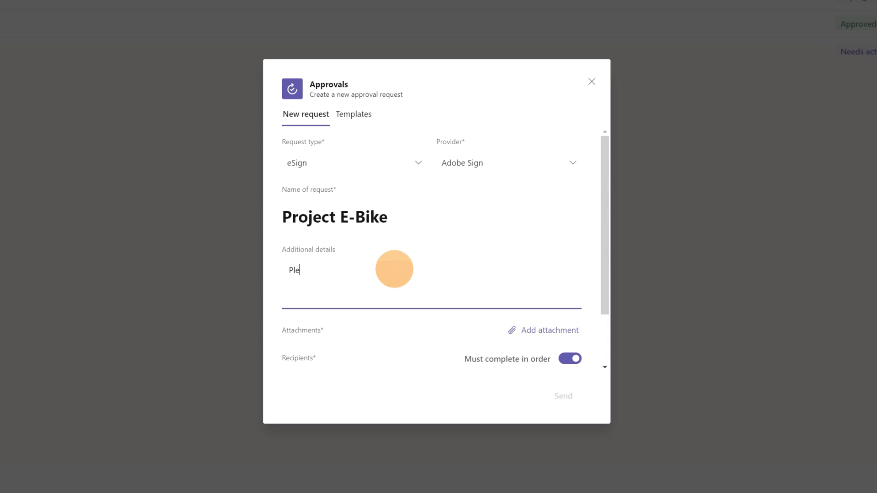
text(ase have a look to the doc)
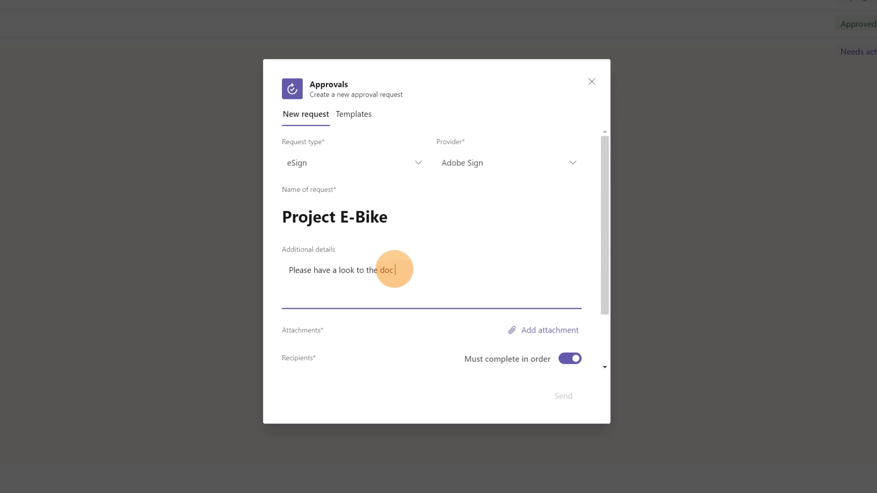
text( in order zt)
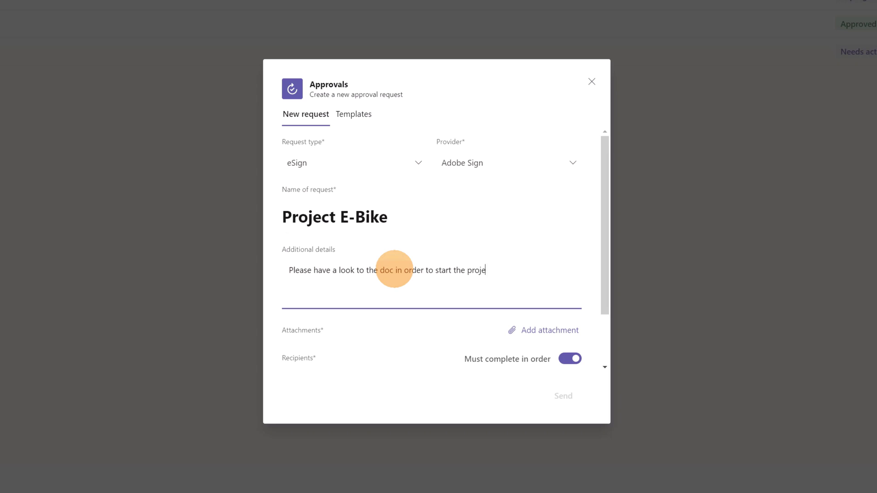
scroll(394, 269, down, 2)
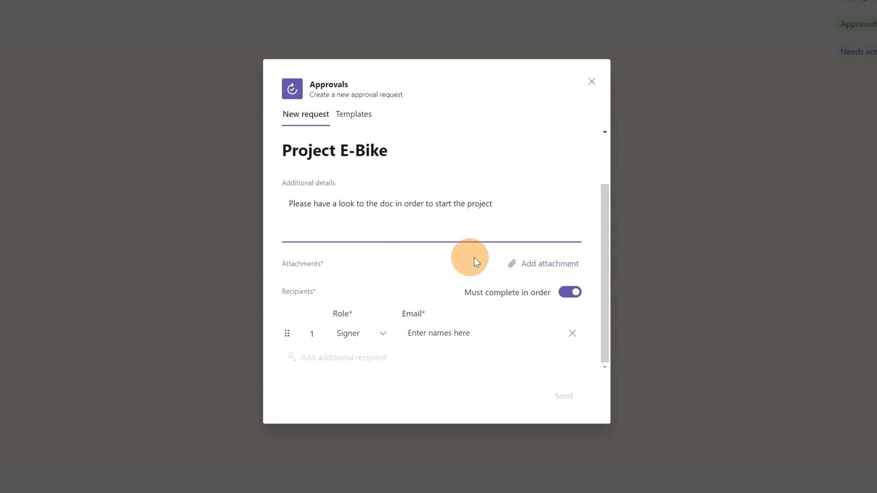
click(540, 269)
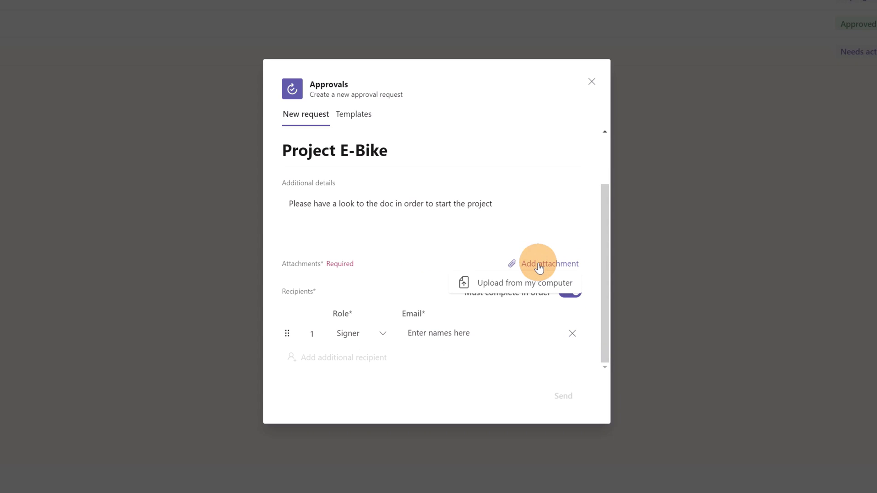
Attach Electric Bicycle.docx and add the suggested colleague as recipient 1 with the Approver role
click(483, 286)
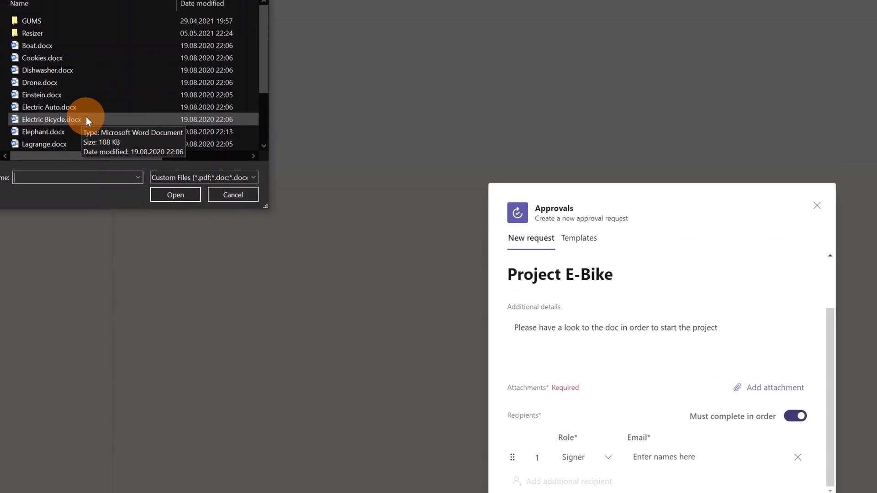
double_click(87, 119)
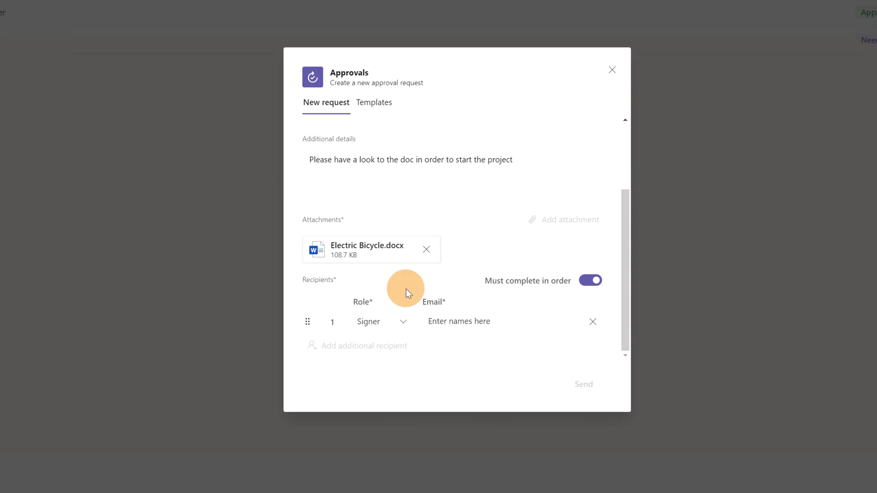
click(401, 321)
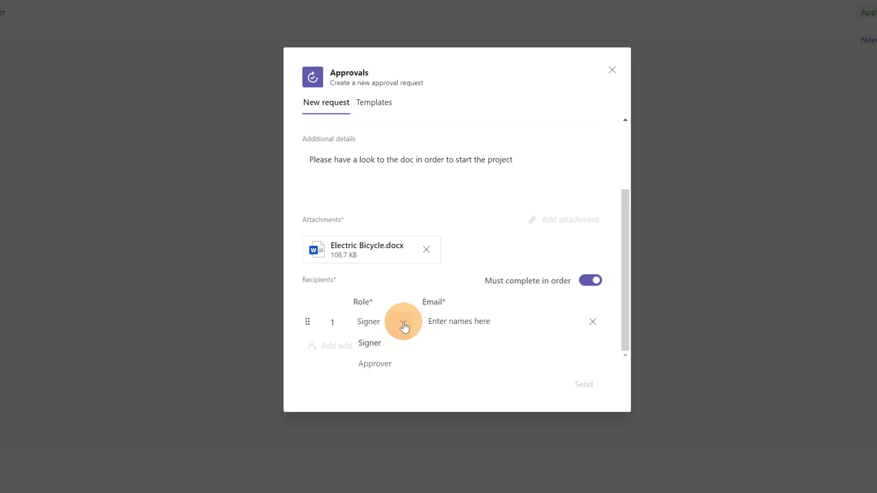
click(393, 364)
click(452, 320)
text(diego)
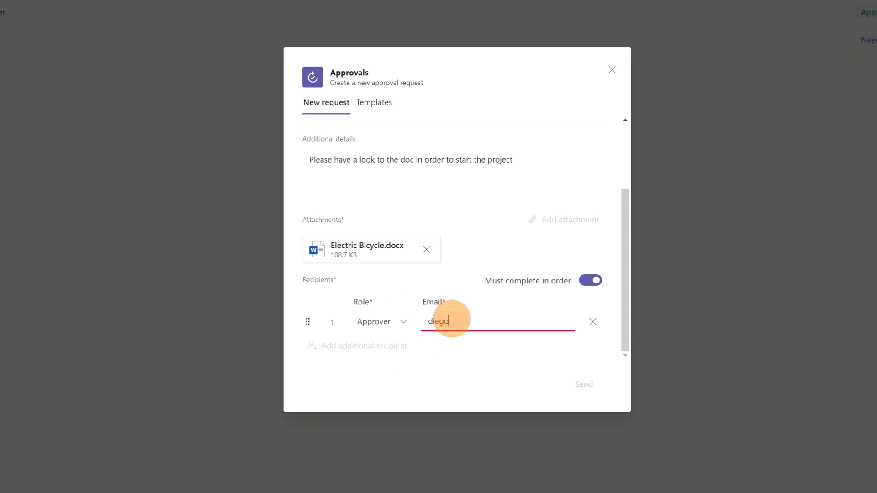
click(456, 370)
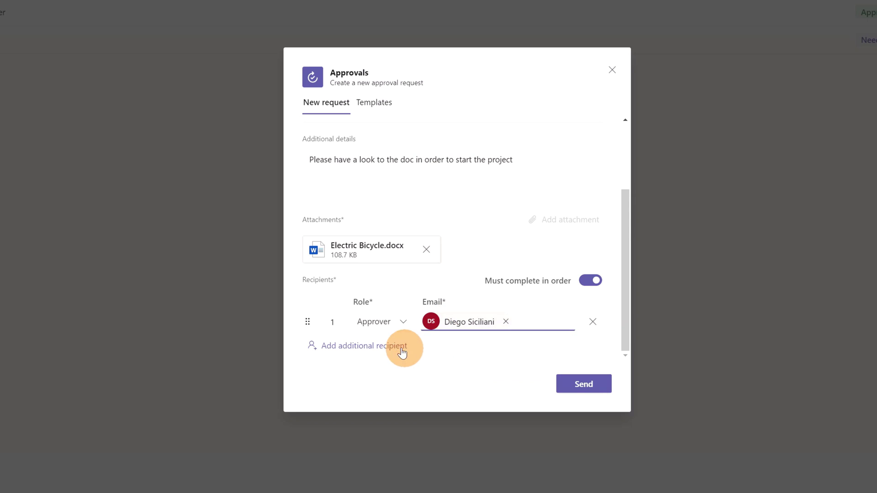
Add a second colleague as the Signer and send the Project E-Bike request
click(388, 347)
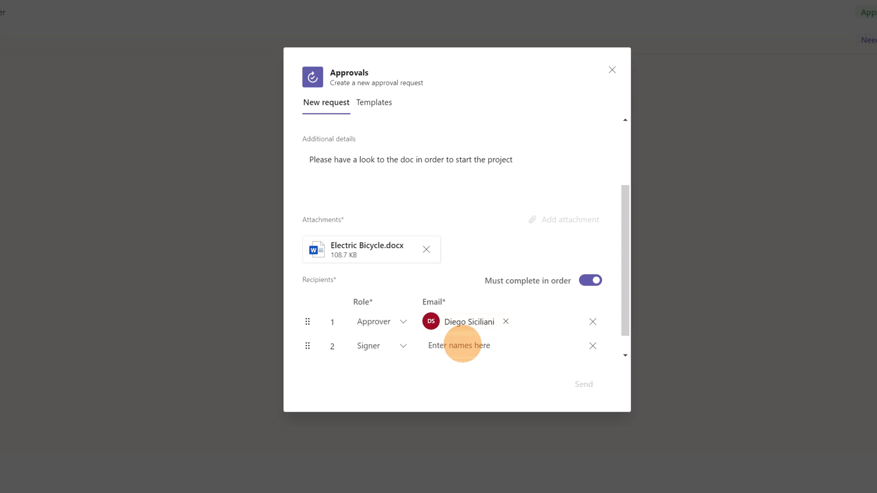
click(462, 343)
text(Adele Vance)
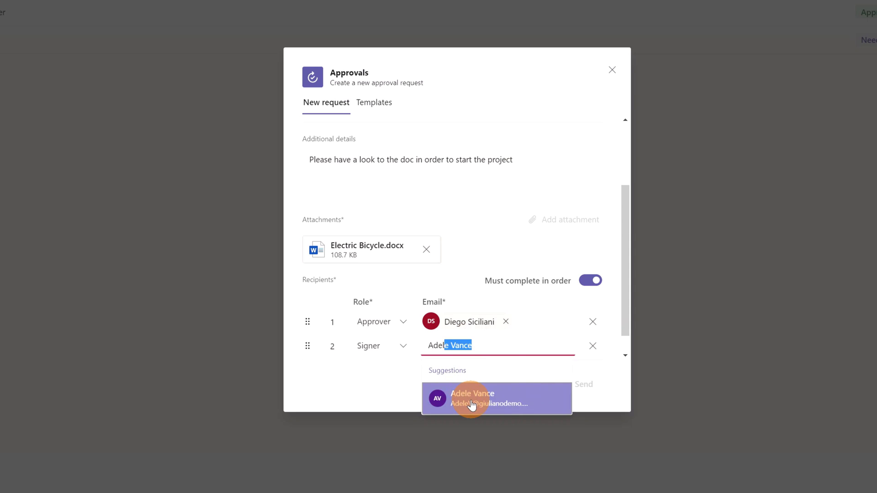
click(470, 399)
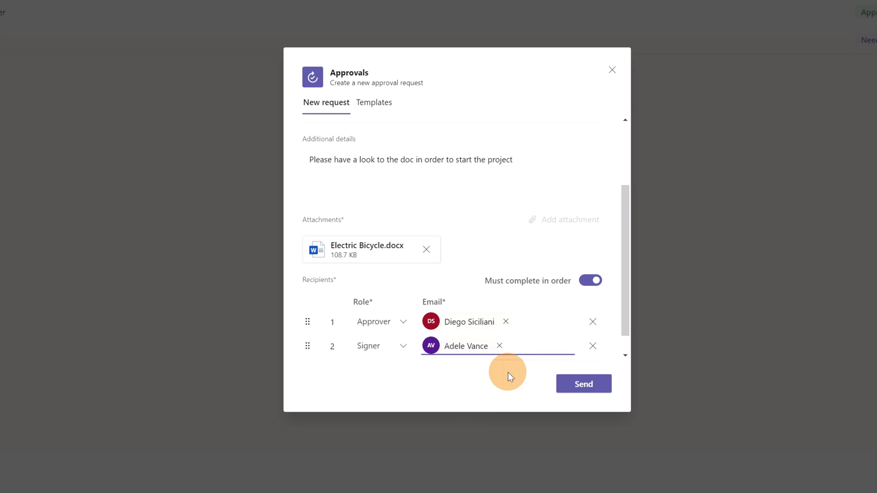
click(580, 387)
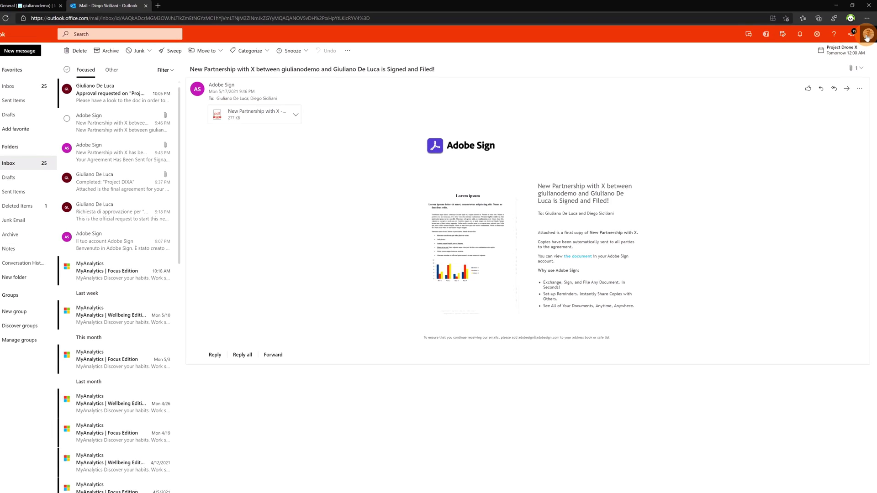
Confirm the signed-in account and open the 'Approval requested on Project E-Bike' email
click(866, 34)
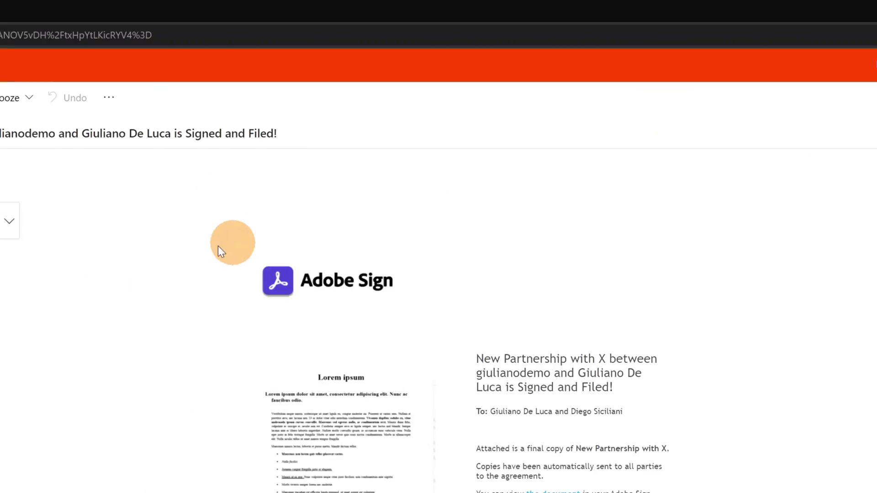
click(251, 169)
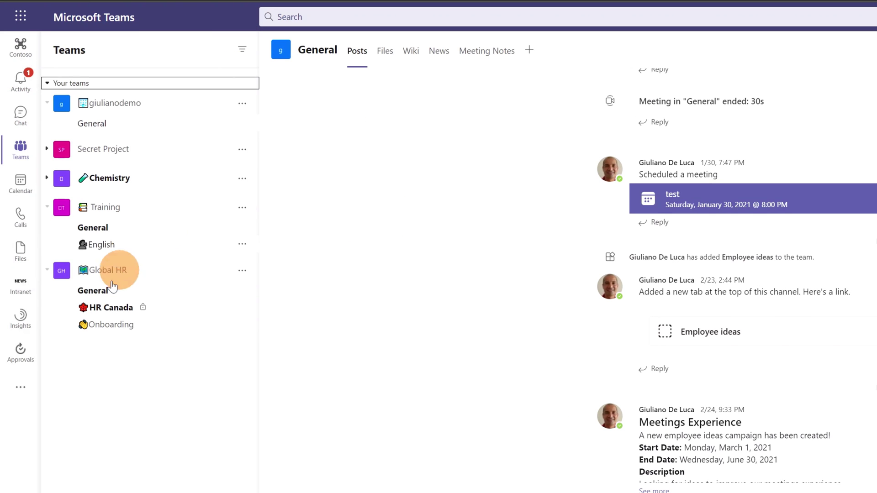
Open the Project E-Bike request from the activity feed and bring up its document for review
click(24, 353)
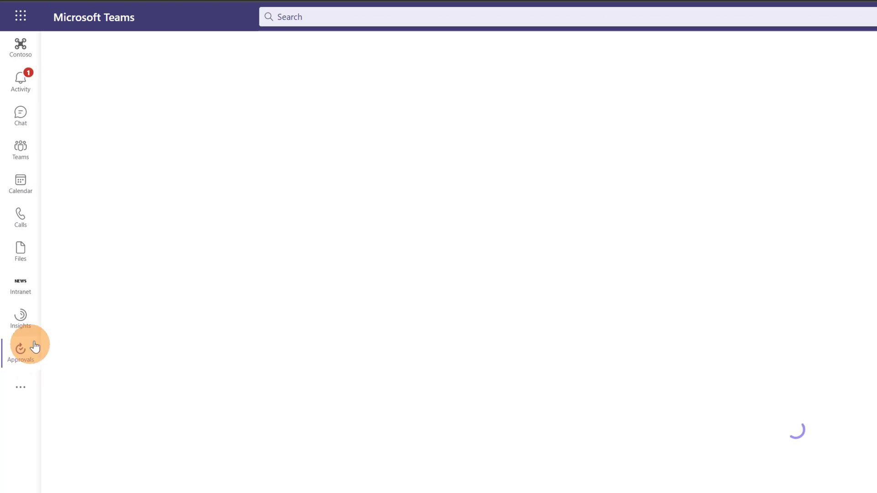
click(96, 147)
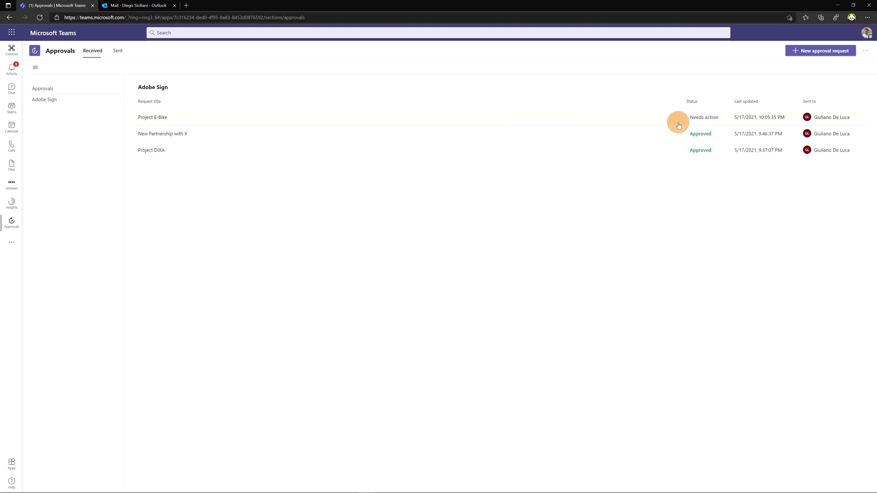
click(13, 68)
click(64, 73)
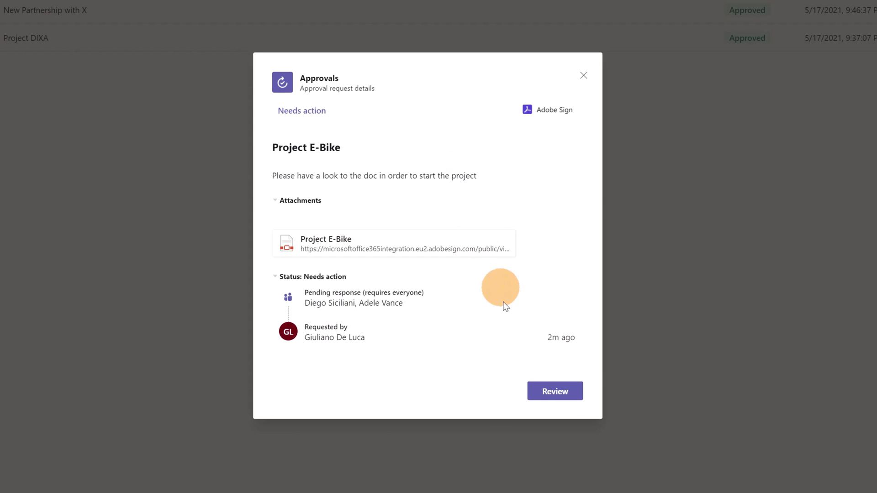
click(554, 391)
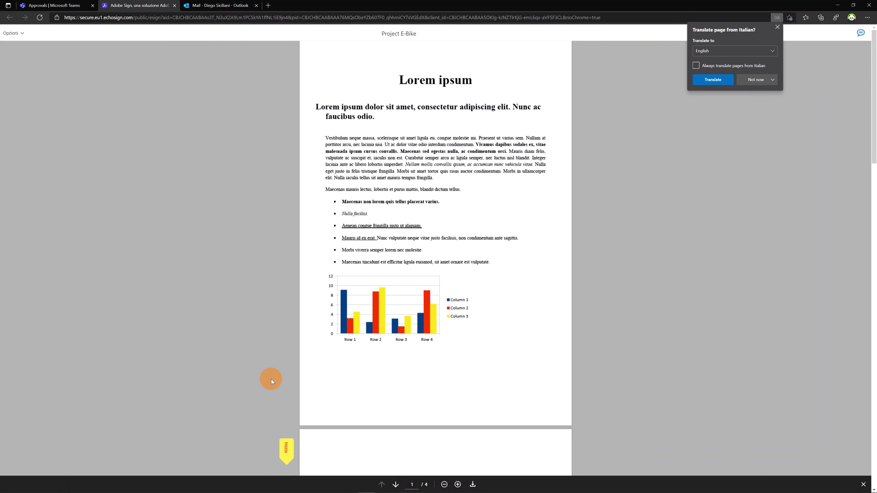
From the Outlook email, review the Project E-Bike agreement and approve it at the Start tag
click(218, 5)
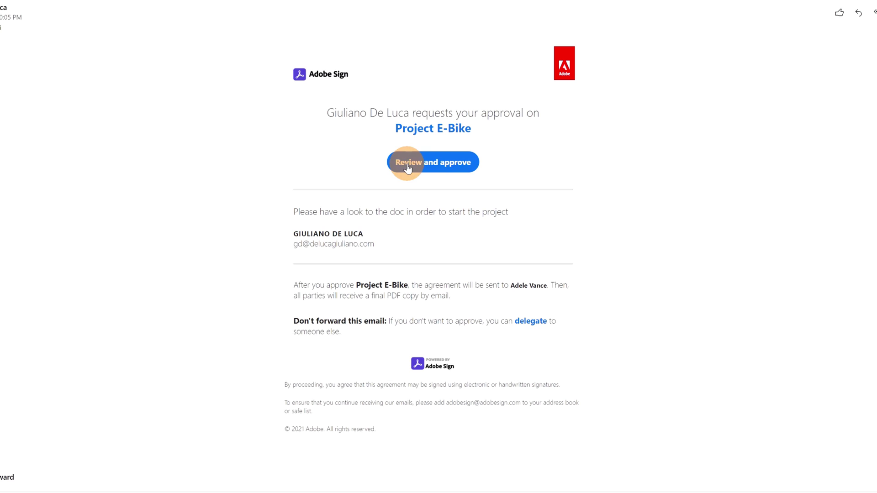
click(443, 168)
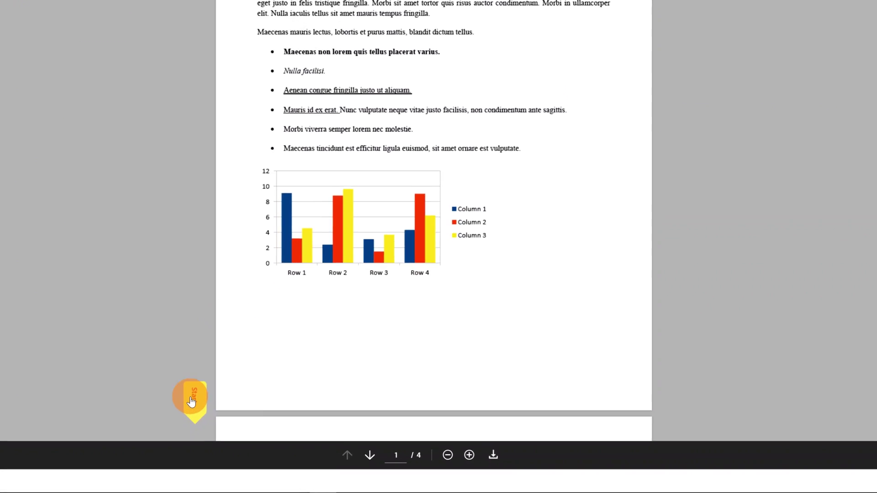
click(168, 402)
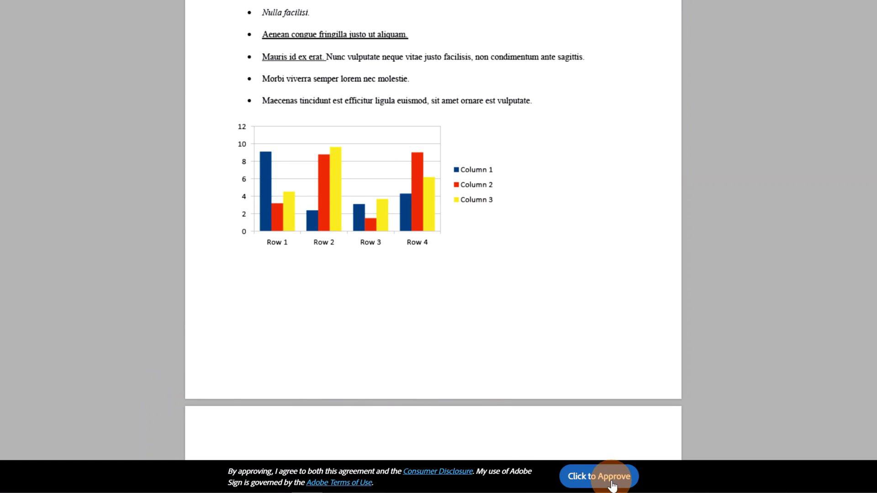
click(611, 484)
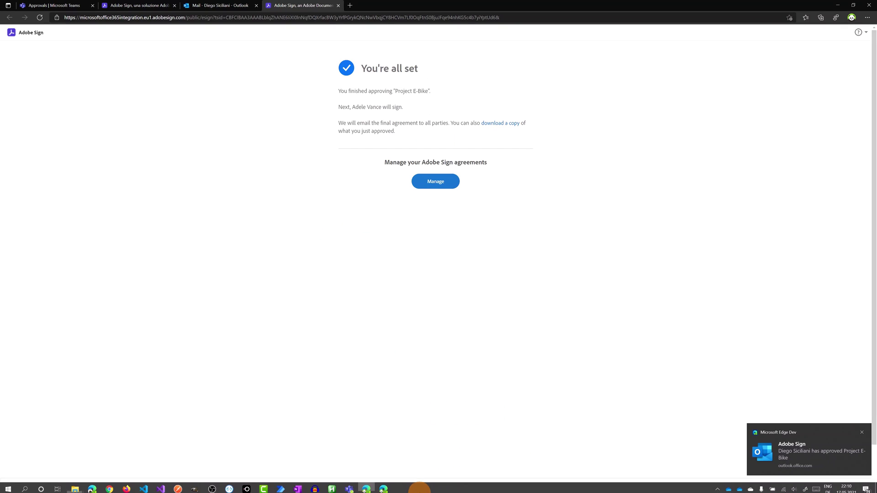
Refresh the sent Adobe Sign requests and open Project E-Bike's details, still awaiting the signer
click(351, 483)
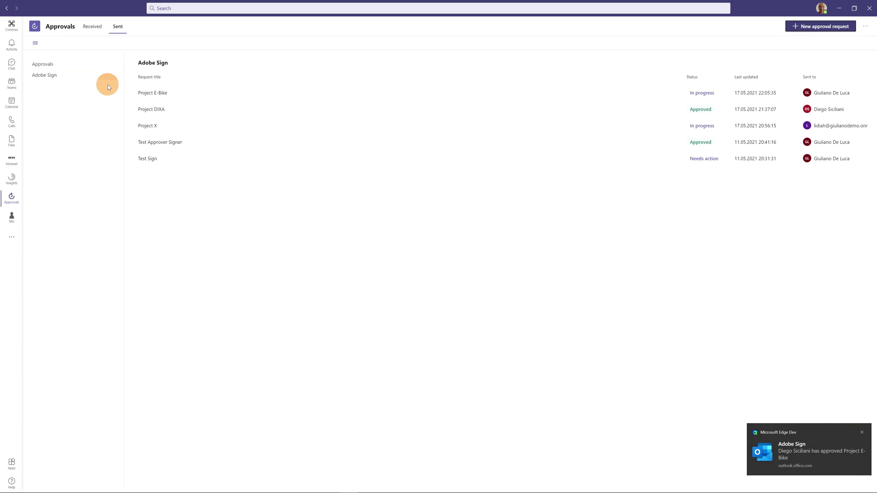
click(84, 76)
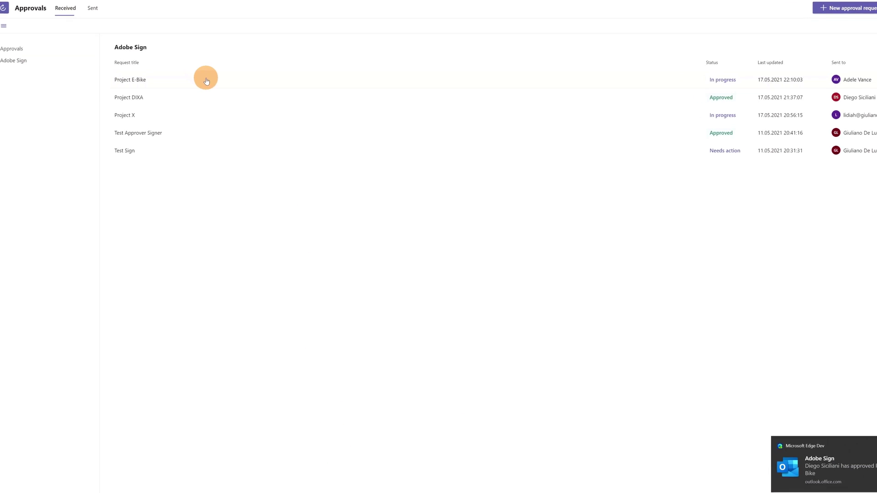
click(206, 80)
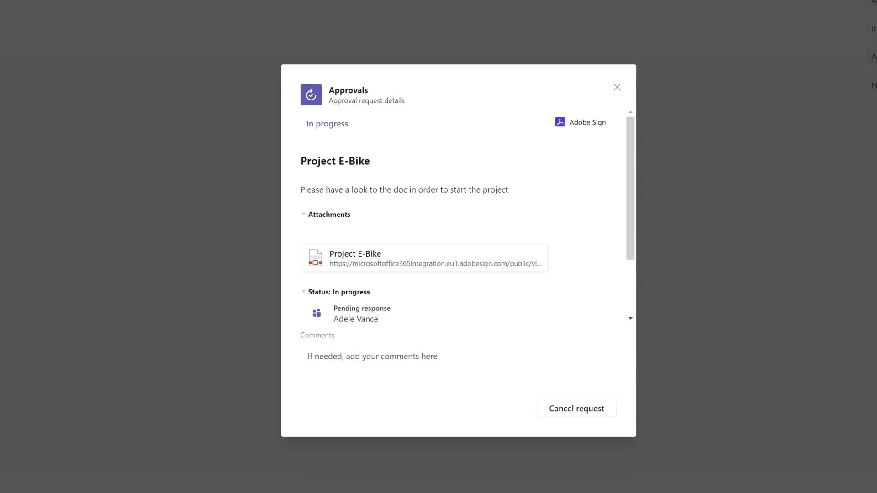
scroll(440, 232, down, 2)
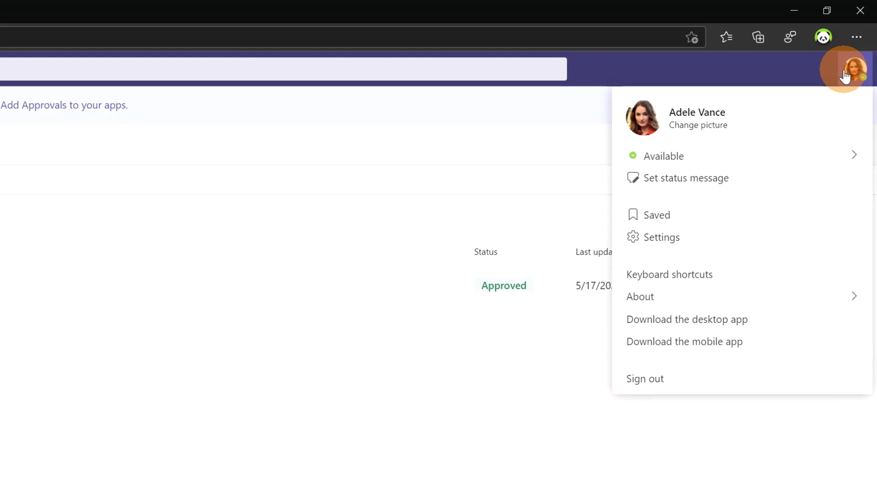
Open Project E-Bike from the Activity feed, sign in to Adobe Sign, and open its document for review
click(42, 155)
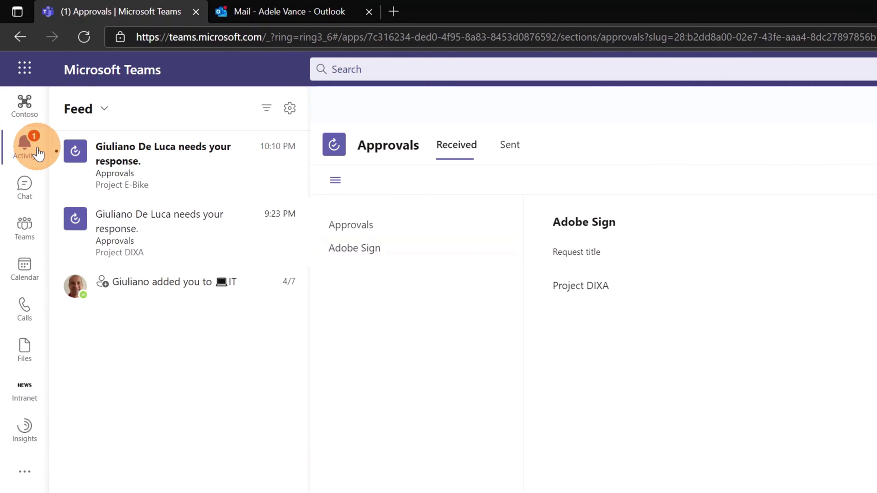
click(140, 162)
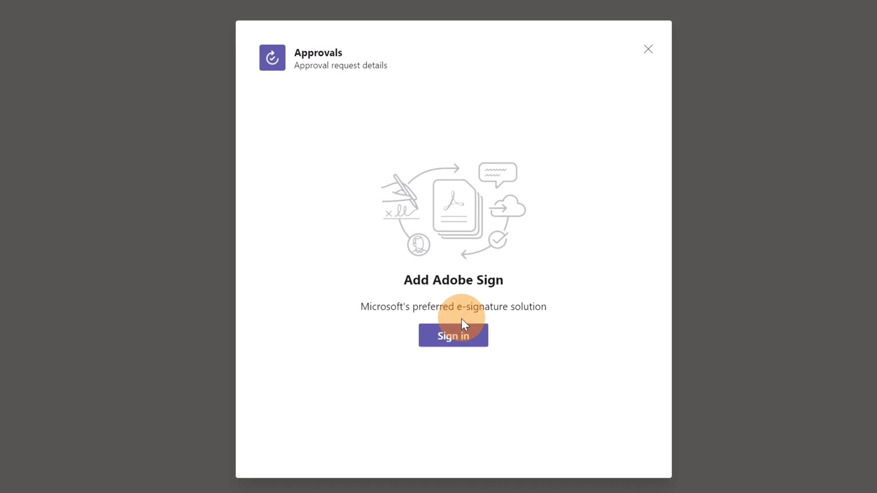
click(455, 342)
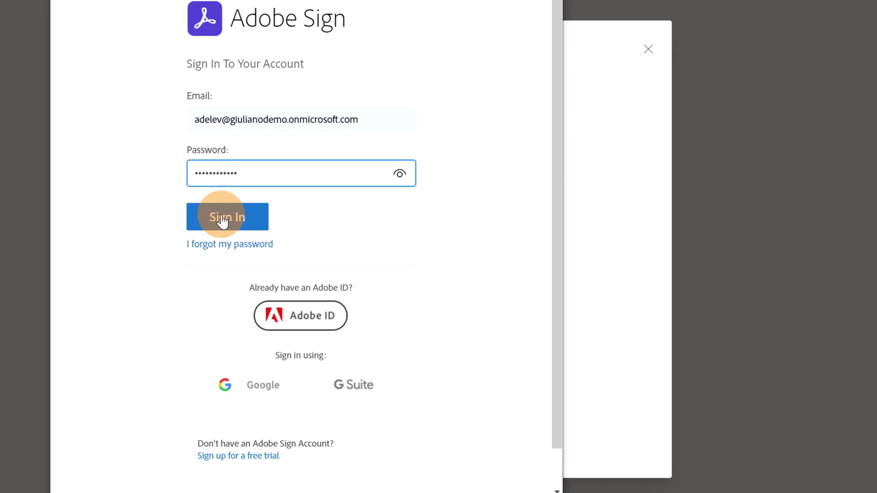
click(222, 218)
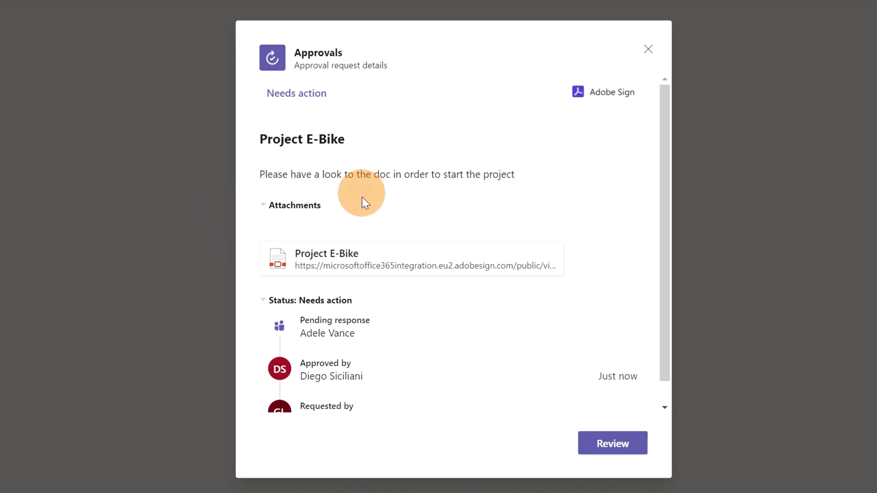
scroll(500, 266, down, 1)
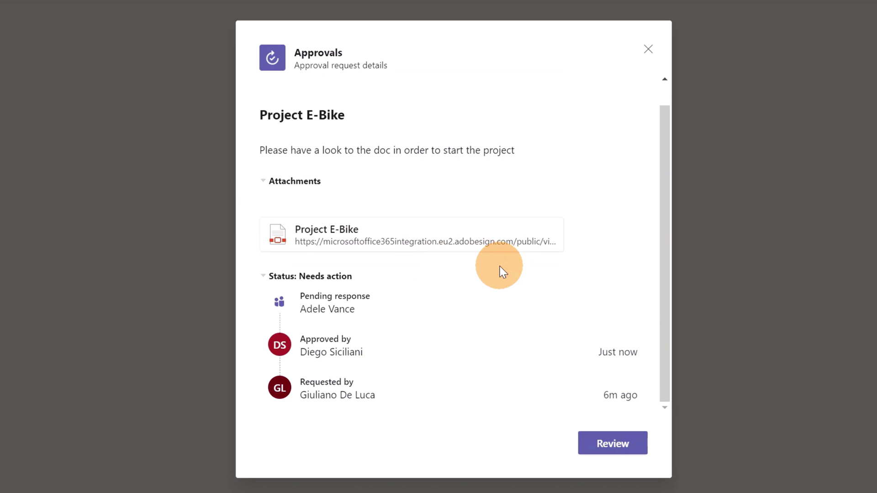
click(614, 452)
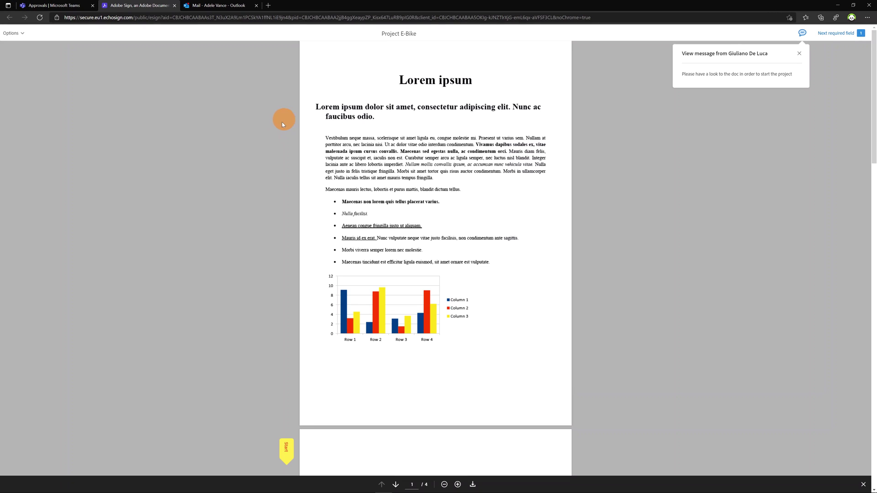
Open the 'Signature requested on Project E-Bike' email in Outlook and launch Review and sign
click(210, 9)
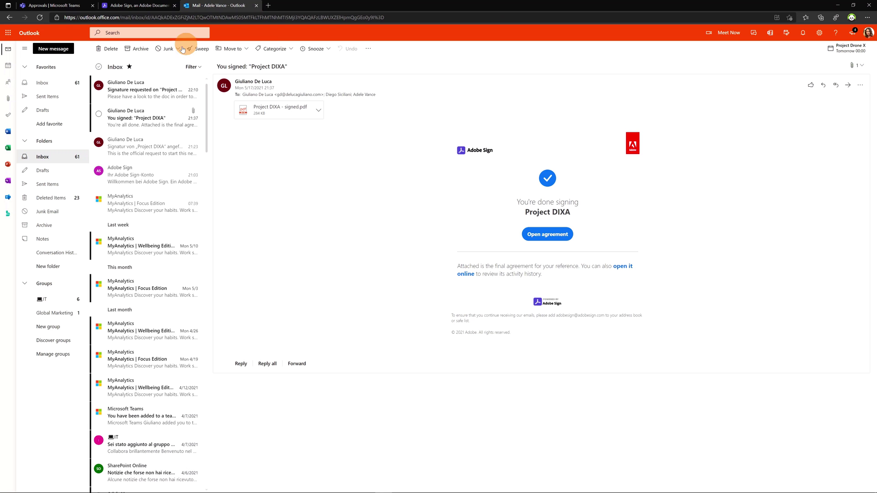
click(134, 94)
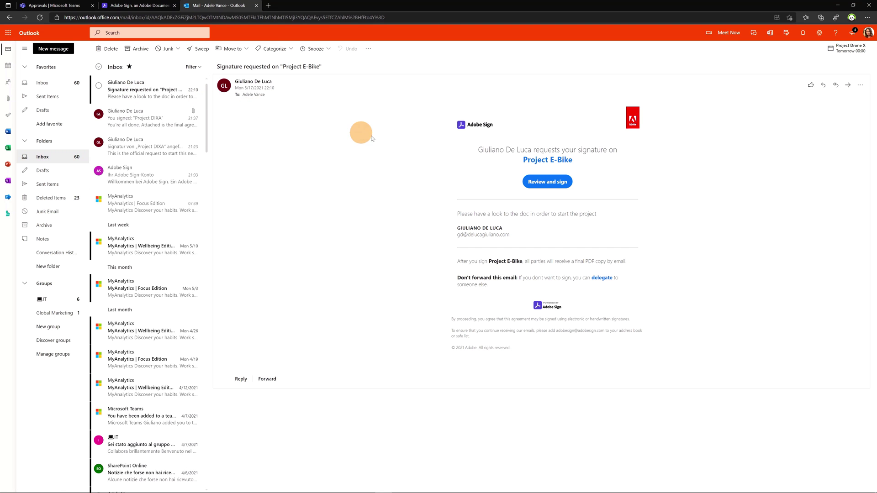
click(555, 181)
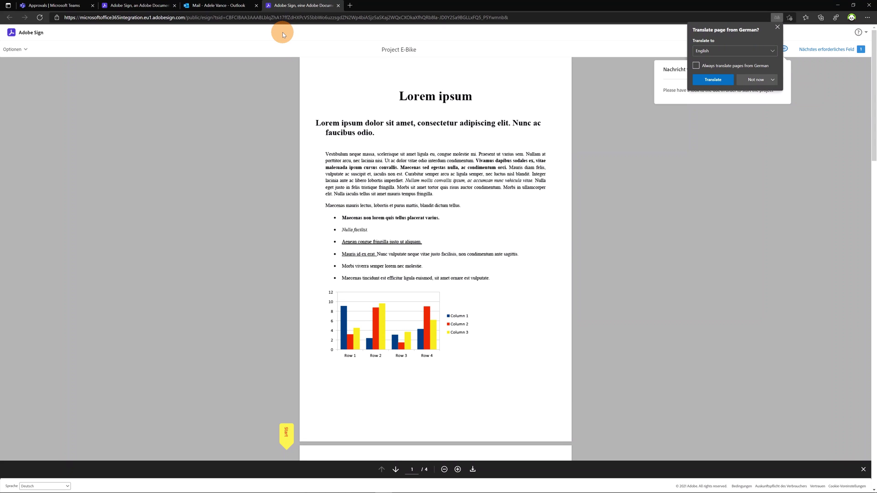
Go to the required signature field and erase the existing signature with Löschen
click(286, 435)
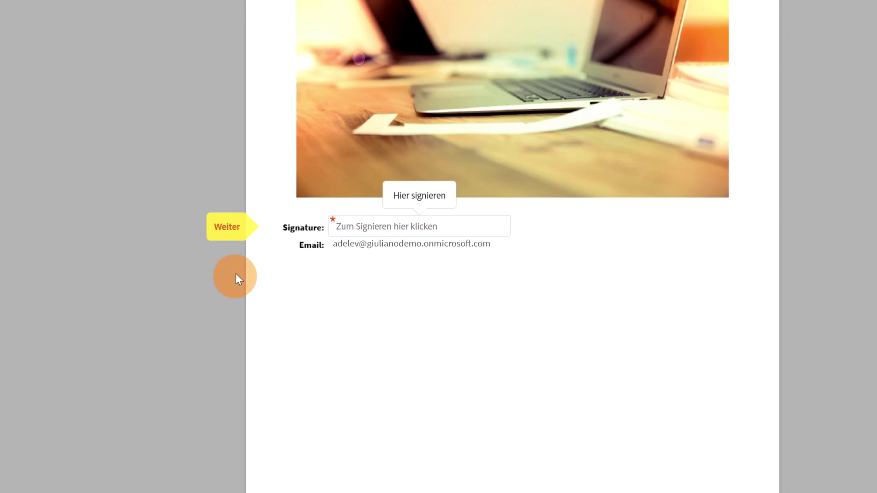
click(373, 230)
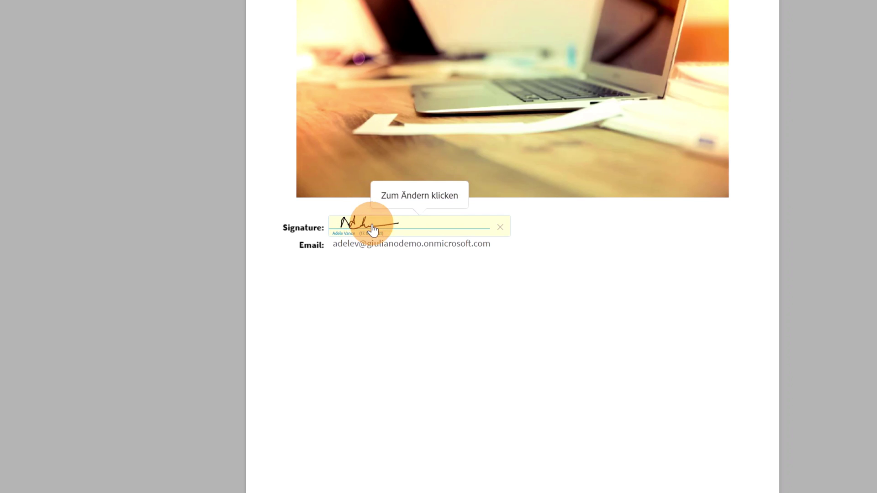
click(345, 238)
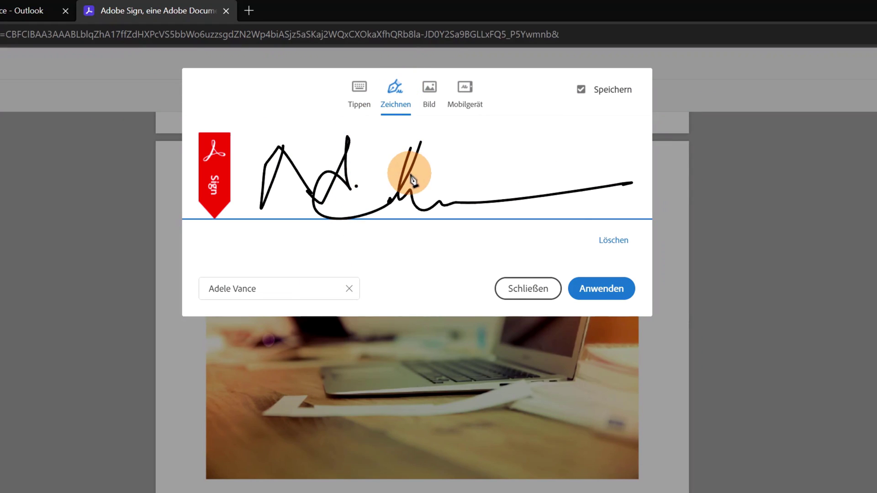
click(612, 240)
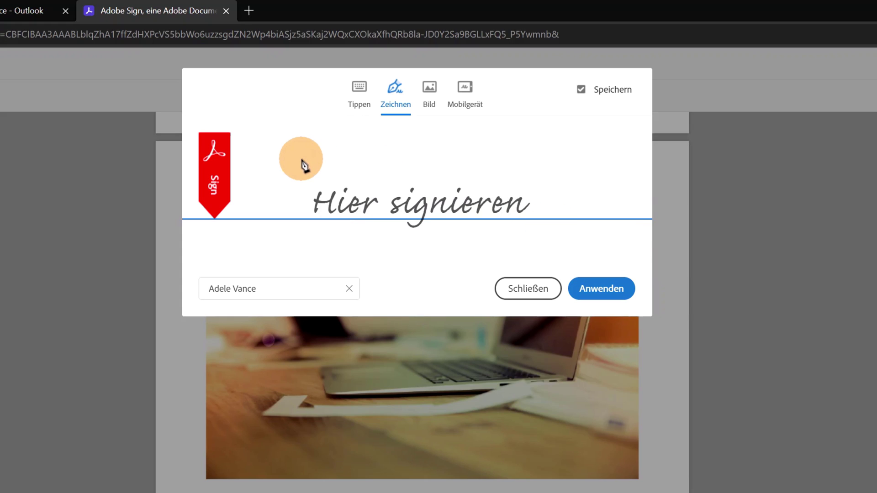
Draw a new signature, apply it with Anwenden, and submit with Hier signieren
drag(275, 137, 263, 170)
mouse_move(288, 147)
mouse_down()
mouse_move(298, 178)
mouse_move(310, 152)
mouse_move(293, 169)
mouse_up()
drag(325, 137, 329, 171)
mouse_move(329, 171)
mouse_down()
mouse_move(333, 198)
mouse_move(570, 172)
mouse_up()
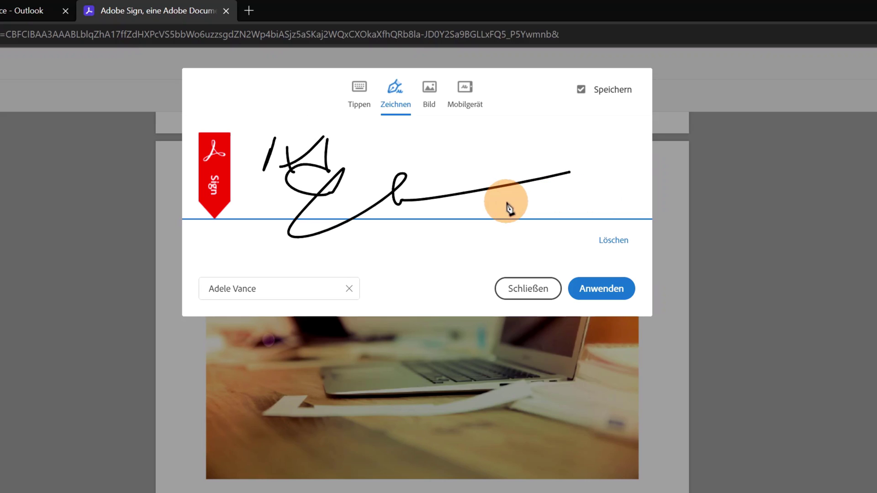
click(615, 287)
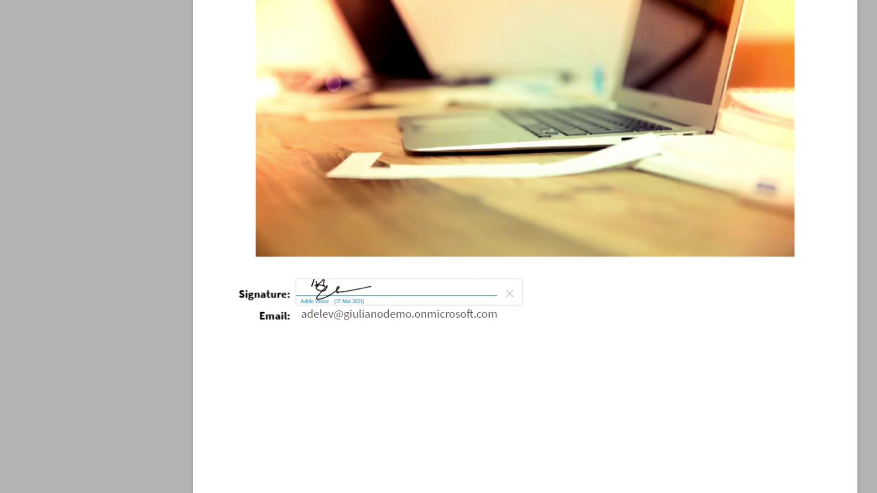
scroll(525, 247, down, 10)
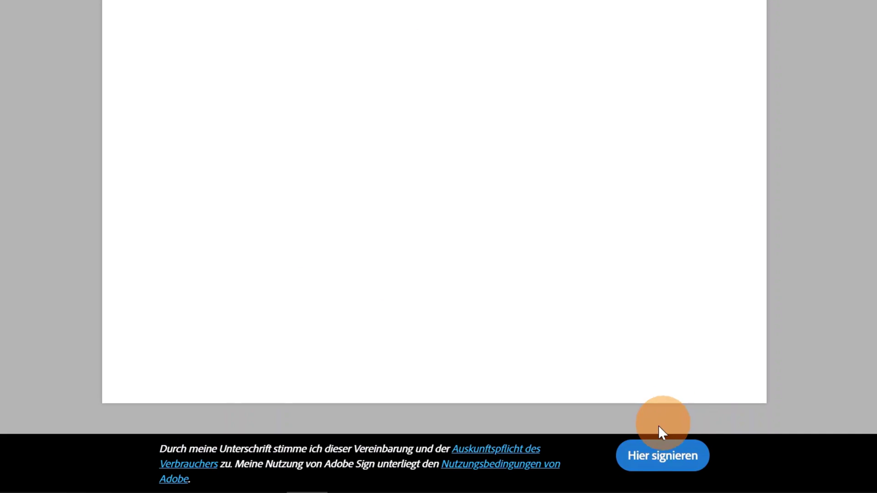
click(692, 472)
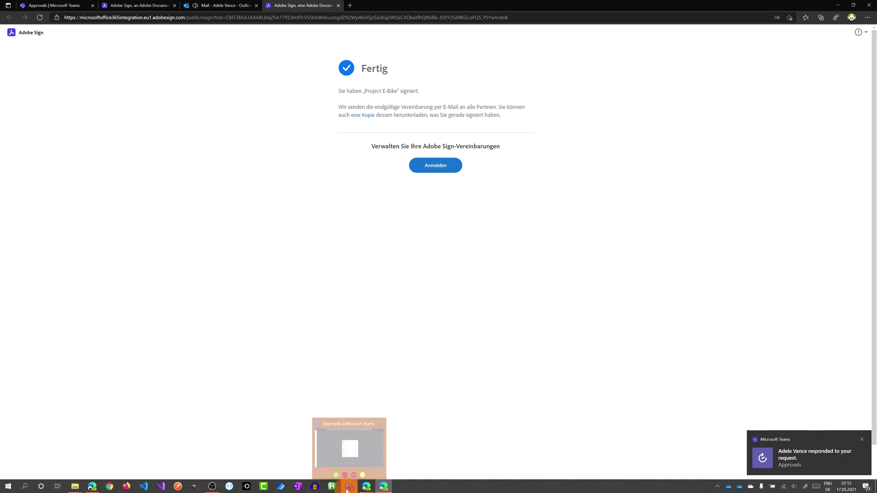
Reopen Project E-Bike under Approvals > Adobe Sign, now Approved, and open its attached agreement
click(347, 487)
click(542, 161)
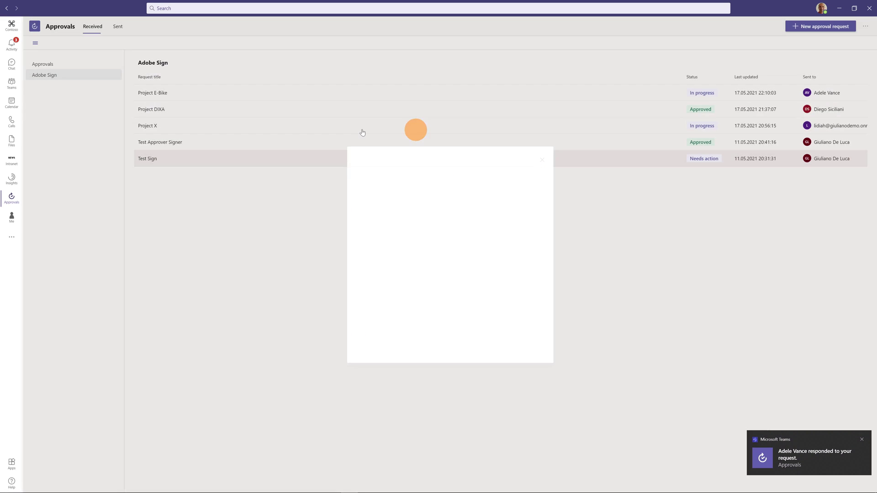
click(51, 65)
click(54, 75)
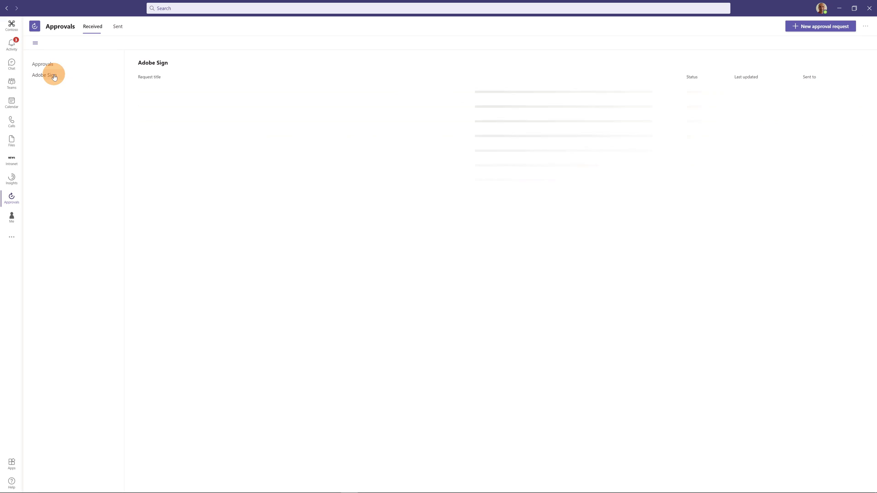
click(188, 95)
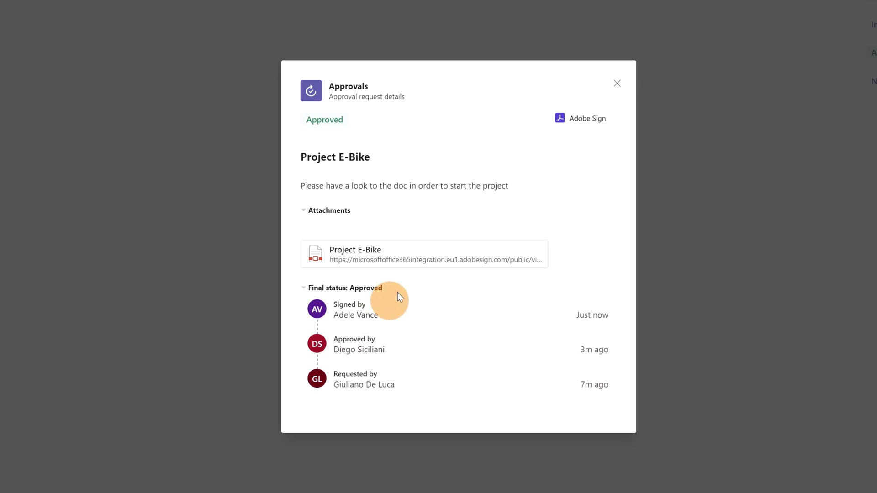
click(383, 250)
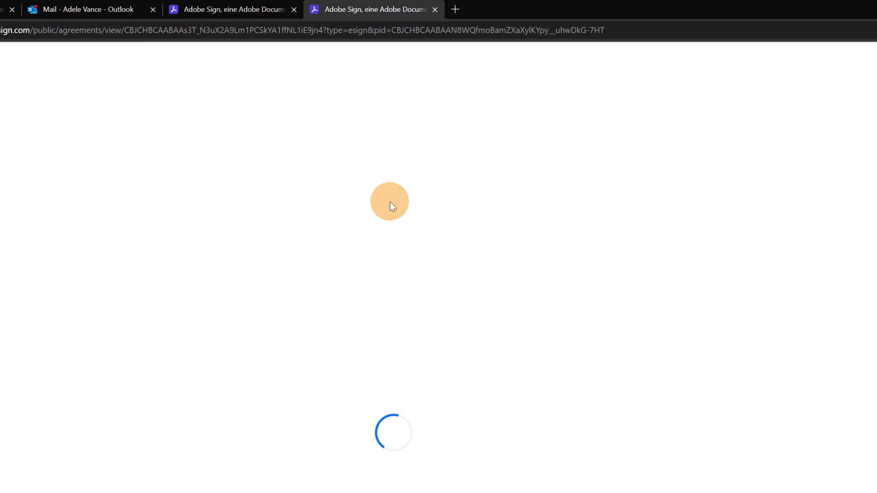
Preview 'Project E-Bike - signed.pdf' and scroll down to its Final Audit Report page
scroll(398, 273, down, 20)
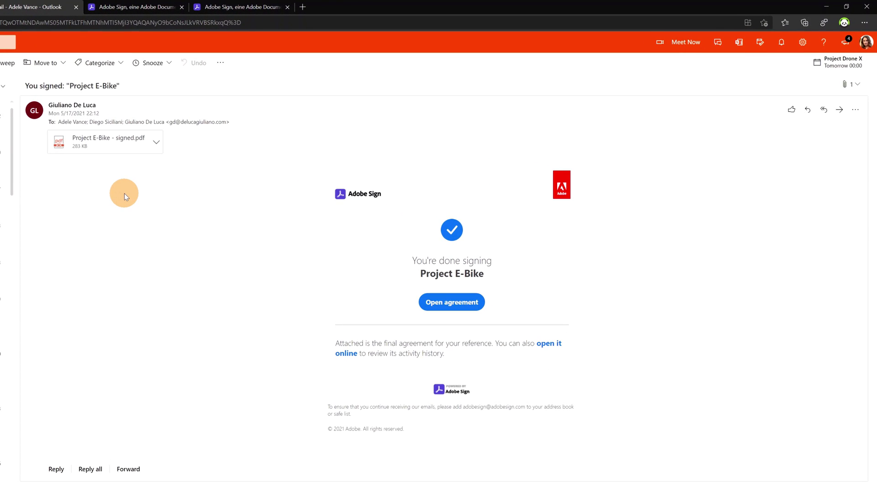
click(118, 143)
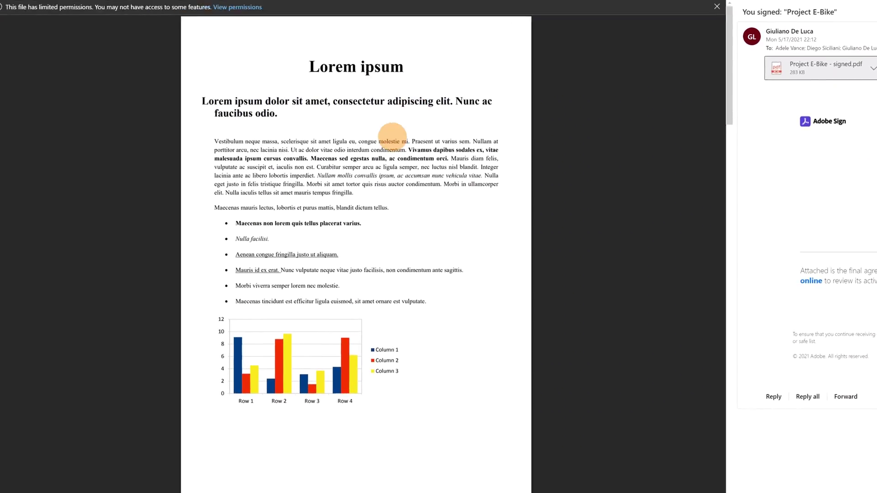
scroll(163, 209, down, 5)
scroll(415, 132, down, 20)
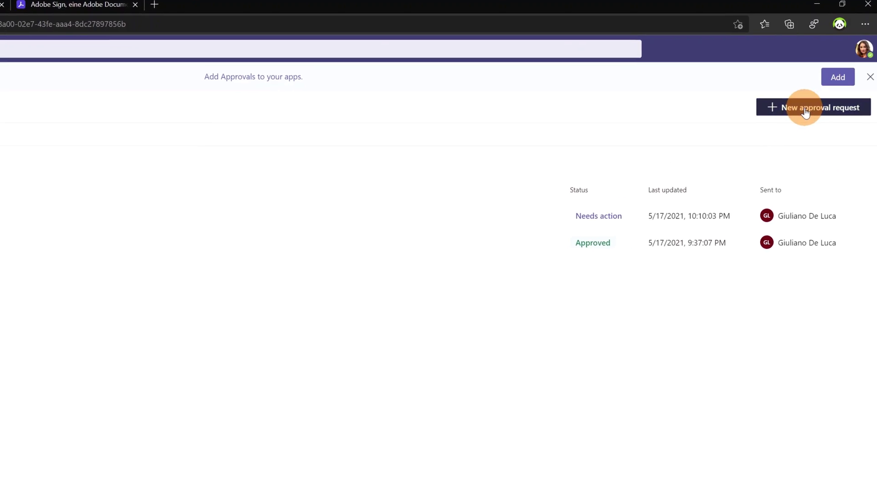
Start a new eSign approval request named 'Presentation to the company' with details 'xxxx'
click(805, 113)
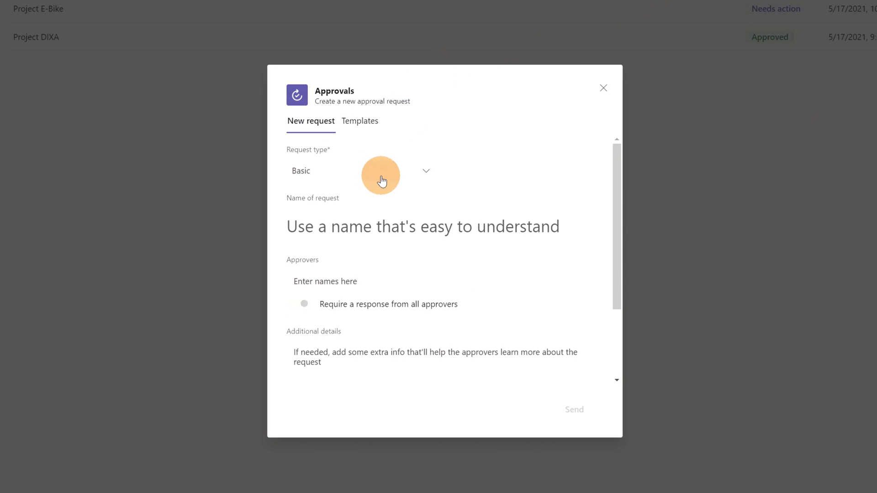
click(382, 182)
click(314, 211)
click(325, 219)
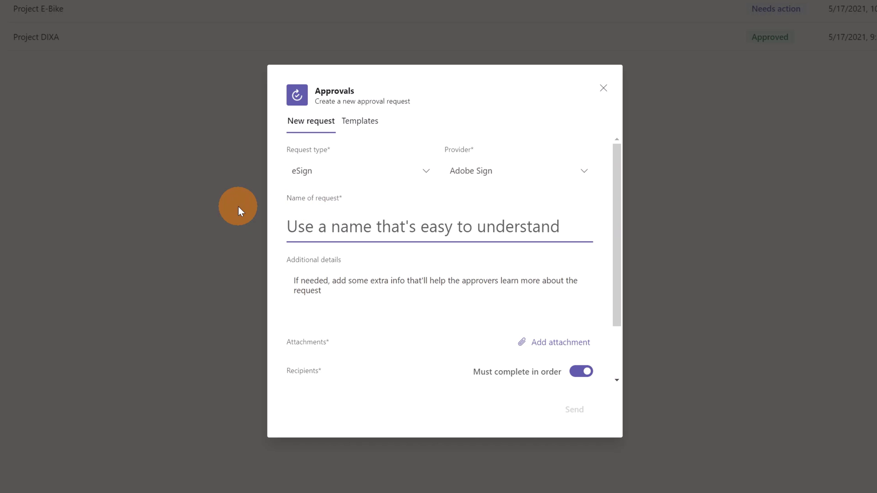
text(Presentation to the company)
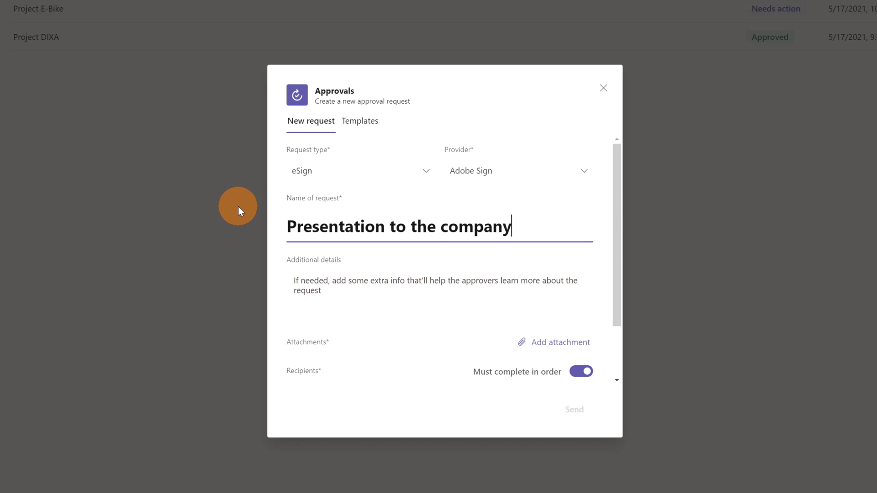
click(332, 280)
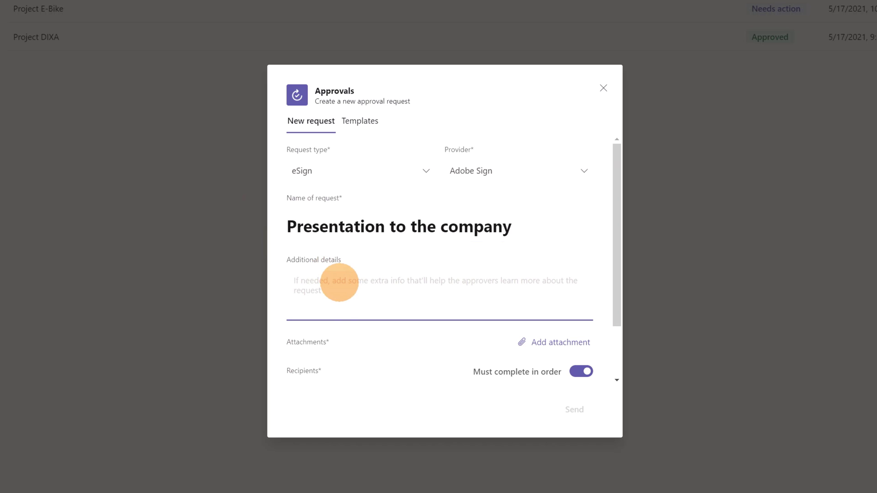
text(xxxx)
Upload Drone.docx from the C: drive's temp folder as the request's attachment
click(546, 342)
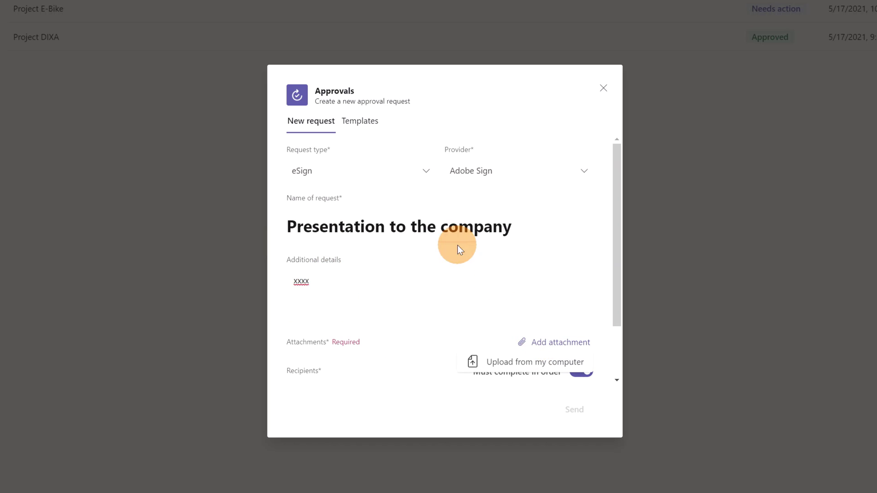
click(491, 361)
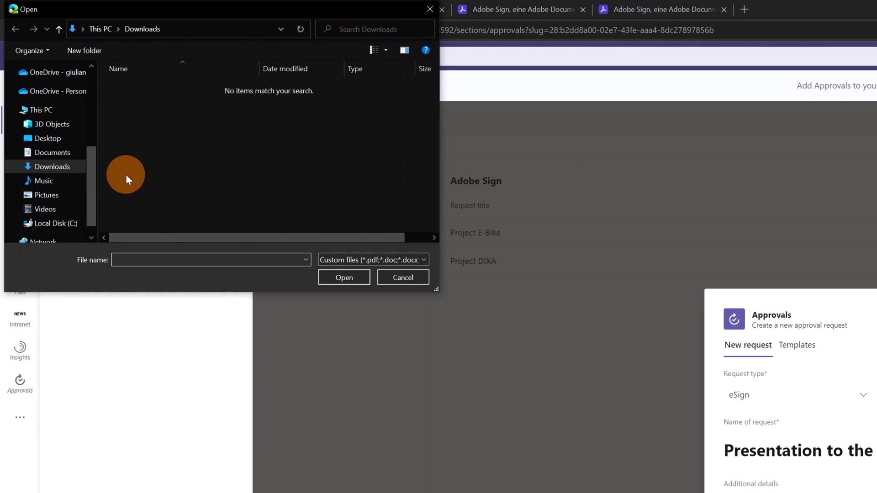
click(64, 223)
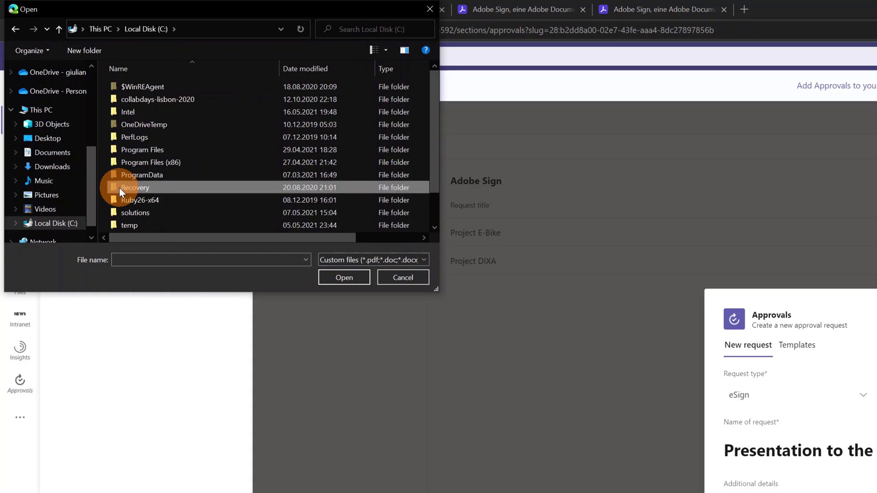
key(t)
key(Return)
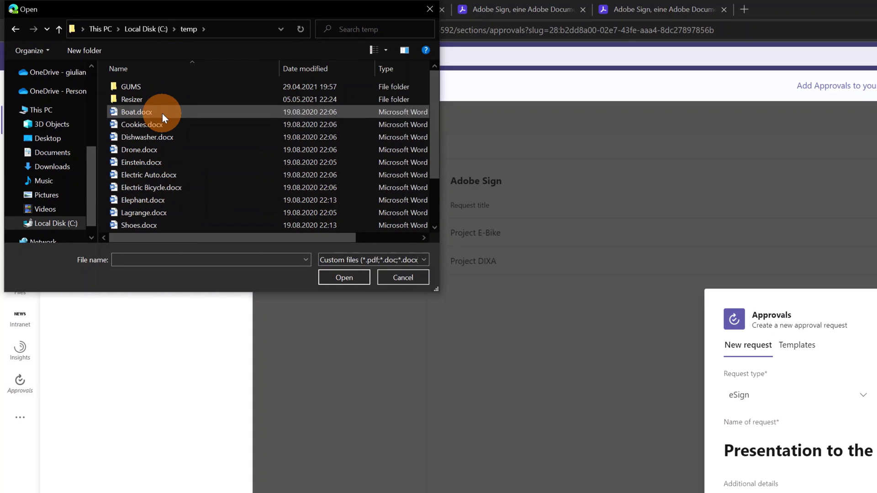
double_click(164, 150)
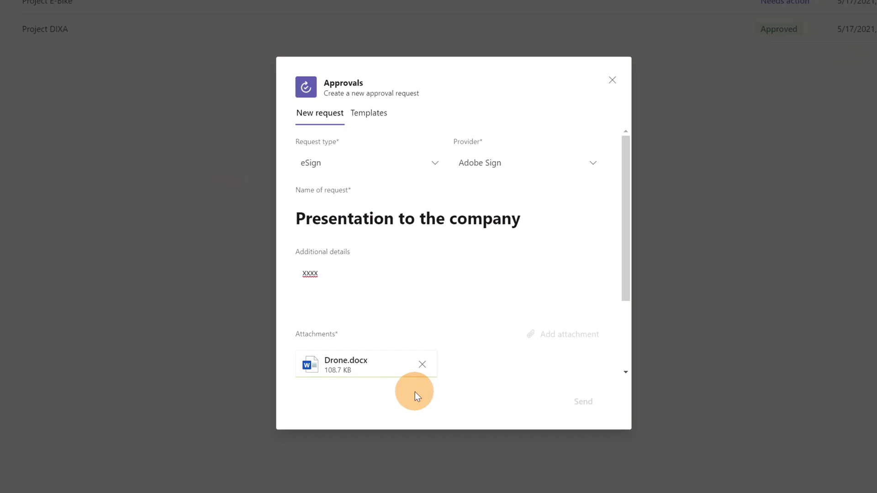
Choose the signer from the contact suggestions by e-mail and send the request
scroll(414, 392, down, 2)
click(466, 338)
text(giulai)
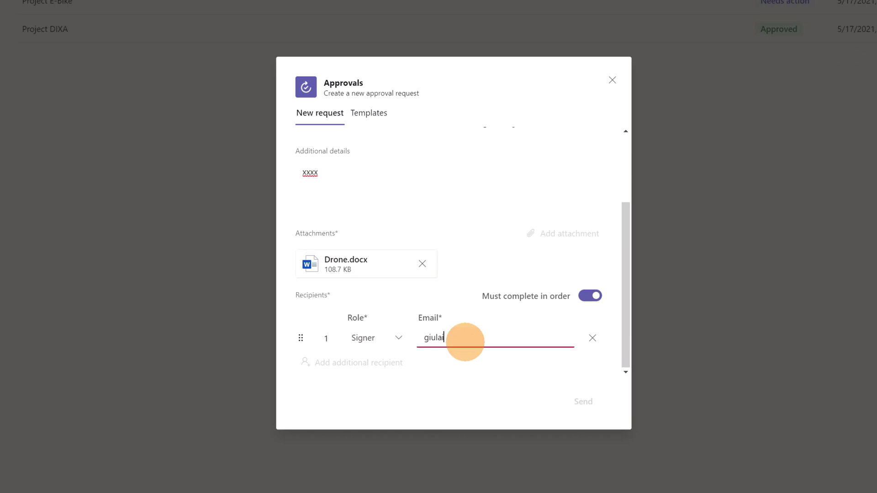
key(BackSpace)
key(BackSpace)
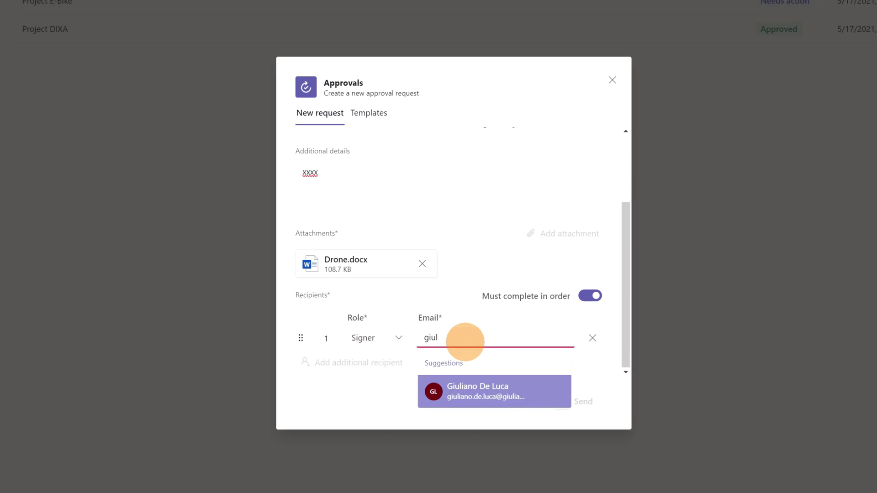
click(456, 396)
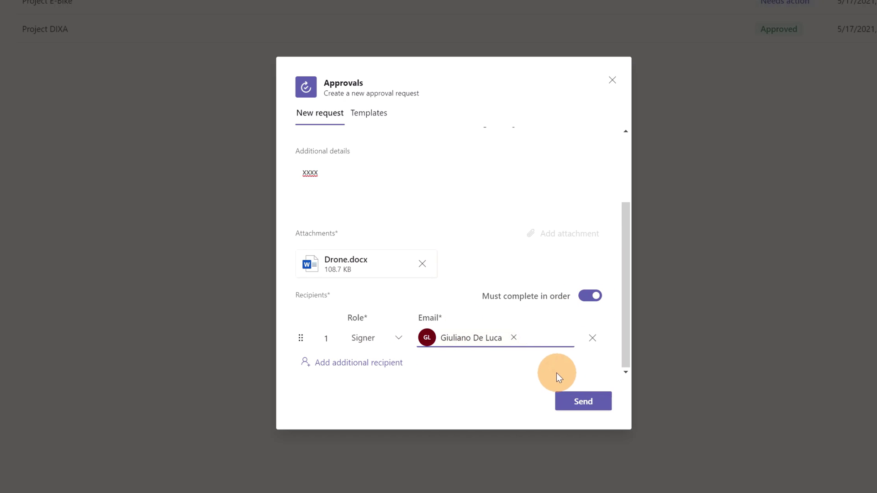
click(585, 401)
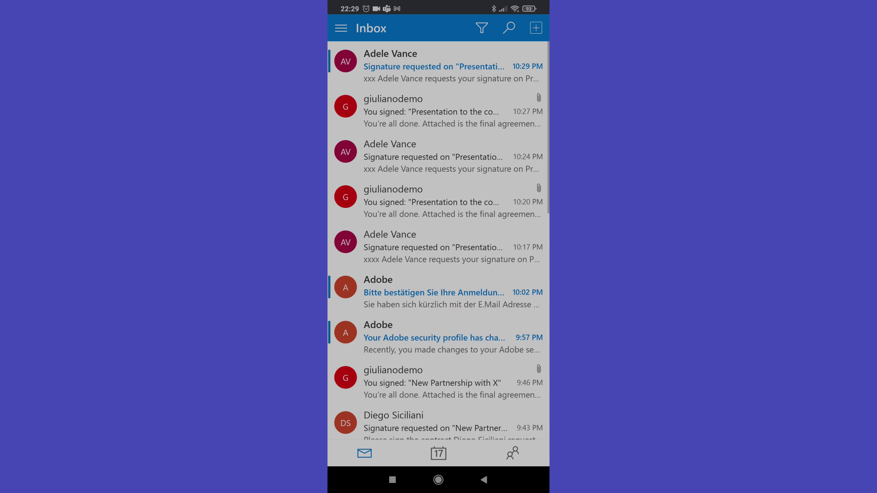
On the phone, open the newest 'Signature requested' email for Presentation to the company and choose Review and sign
click(390, 62)
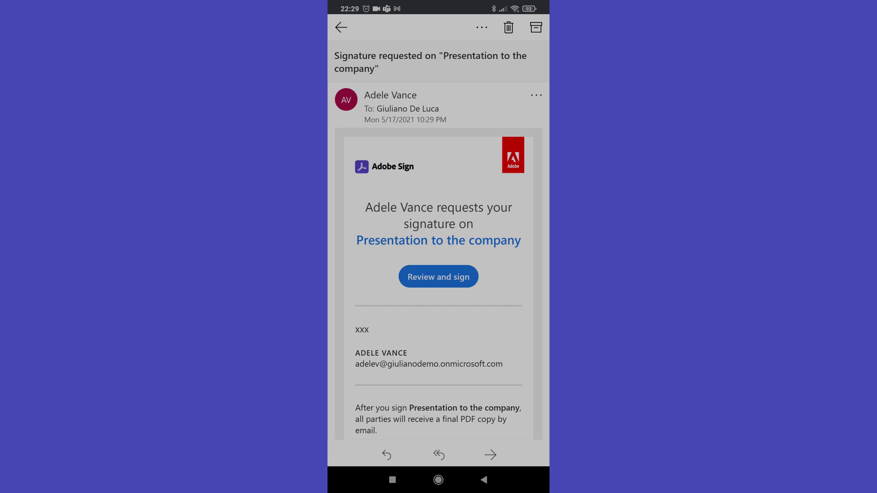
click(438, 276)
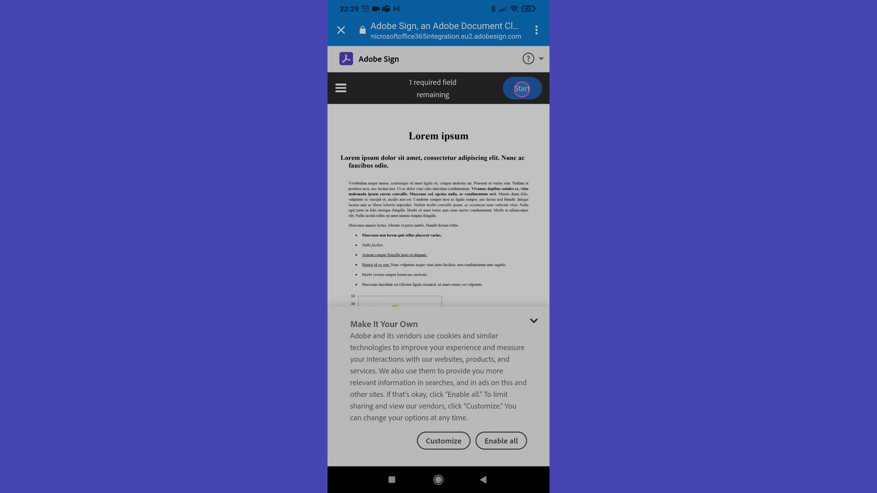
In the Sign here field, clear the old signature, draw a new one, and apply it
click(522, 88)
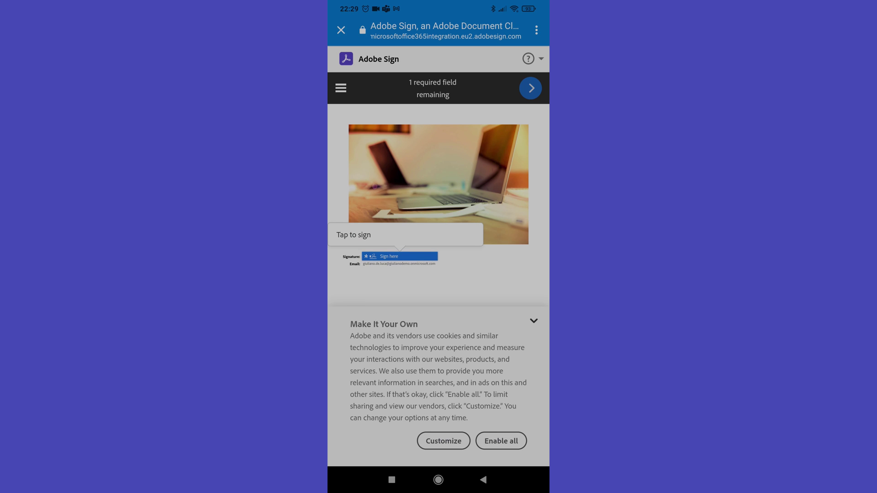
click(380, 256)
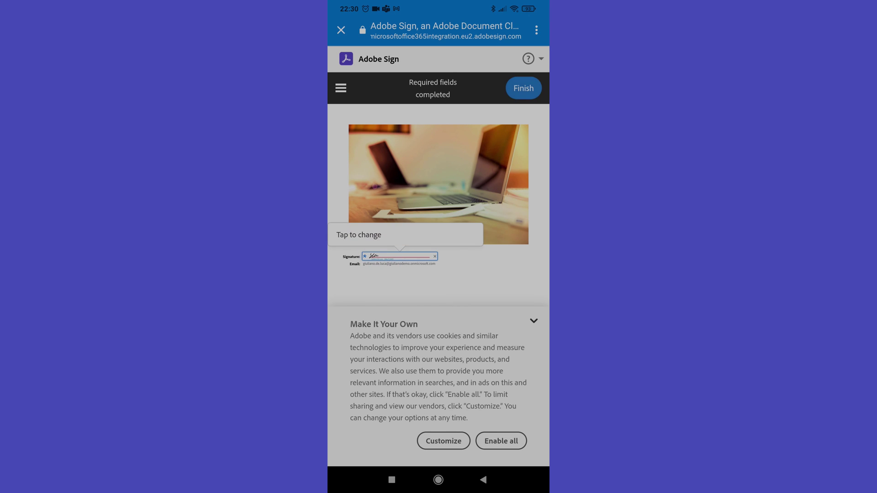
click(399, 256)
click(530, 166)
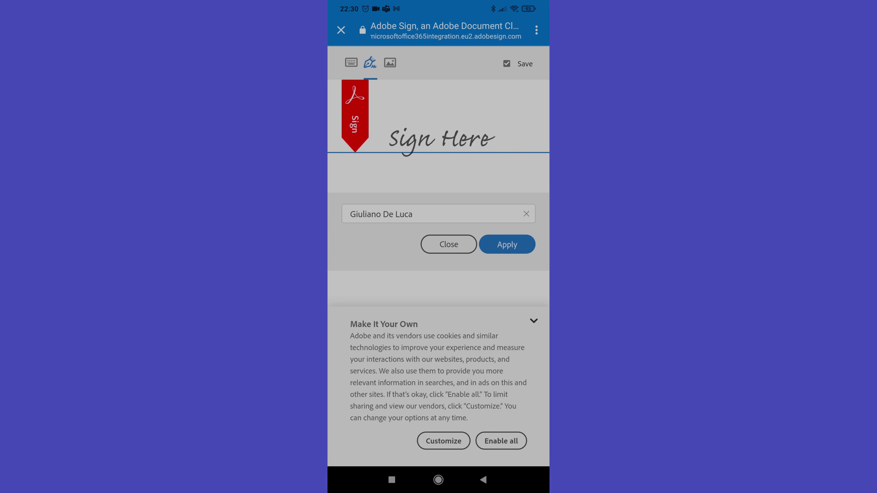
mouse_move(402, 102)
mouse_down()
mouse_move(474, 123)
mouse_move(537, 112)
mouse_up()
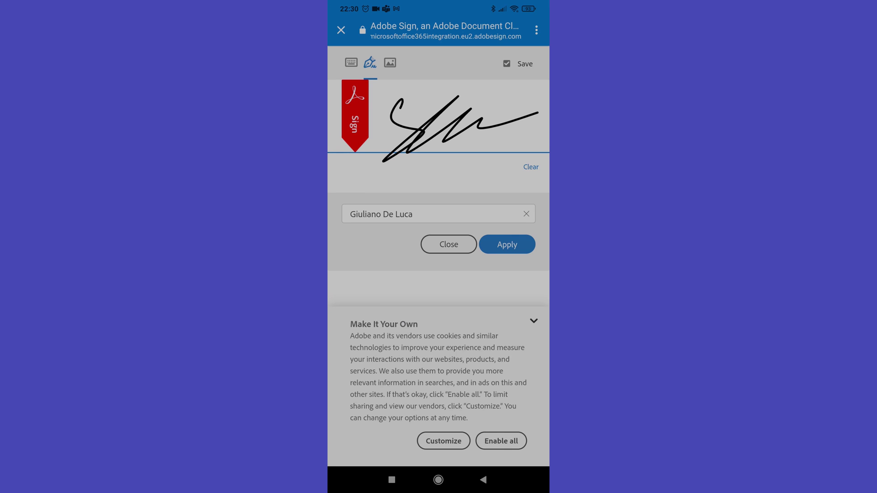
click(509, 242)
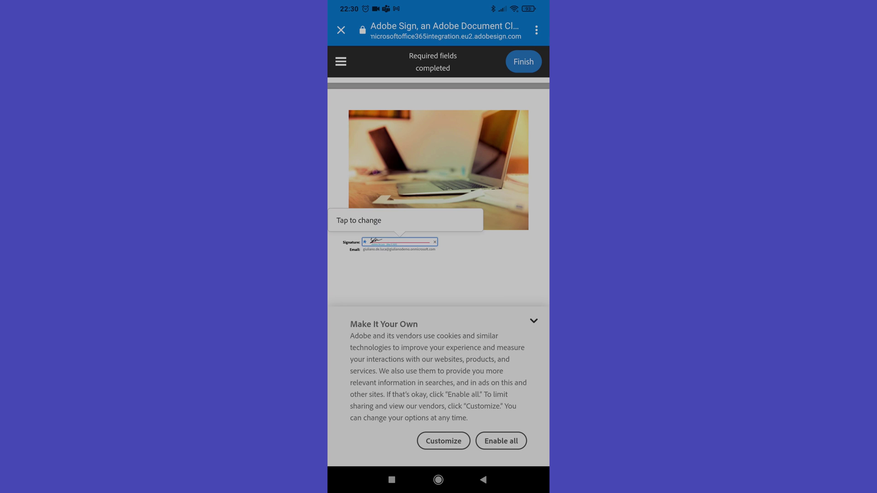
Finish the document, confirm with Tap to sign, and dismiss the cookie banner
click(523, 61)
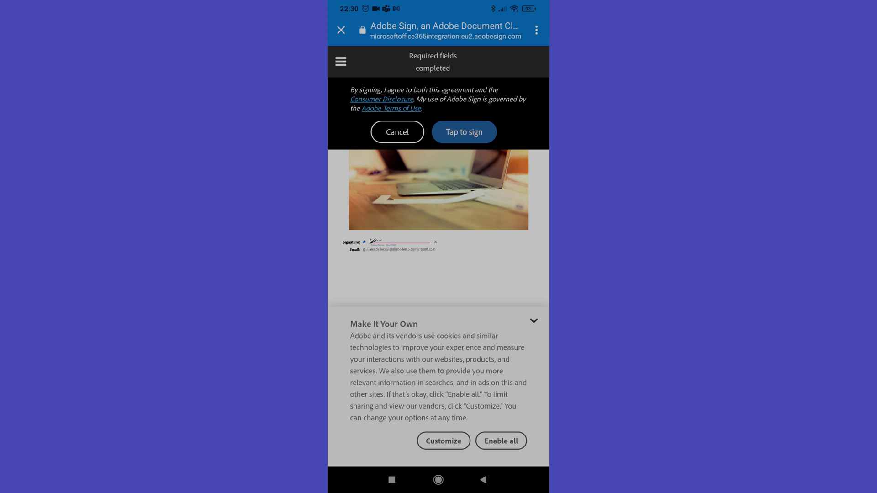
click(464, 132)
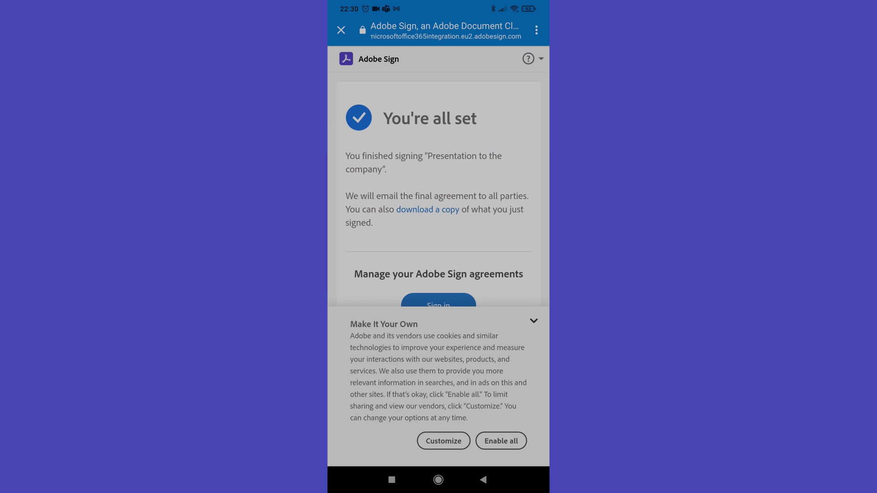
click(501, 441)
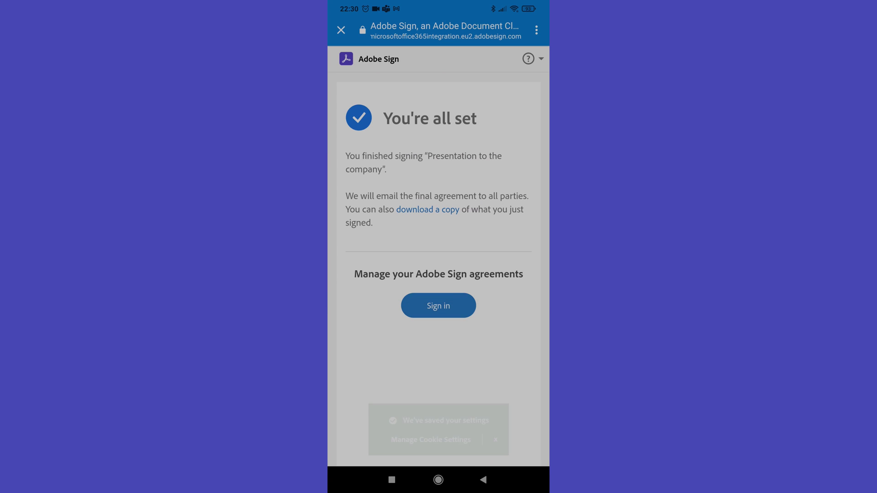